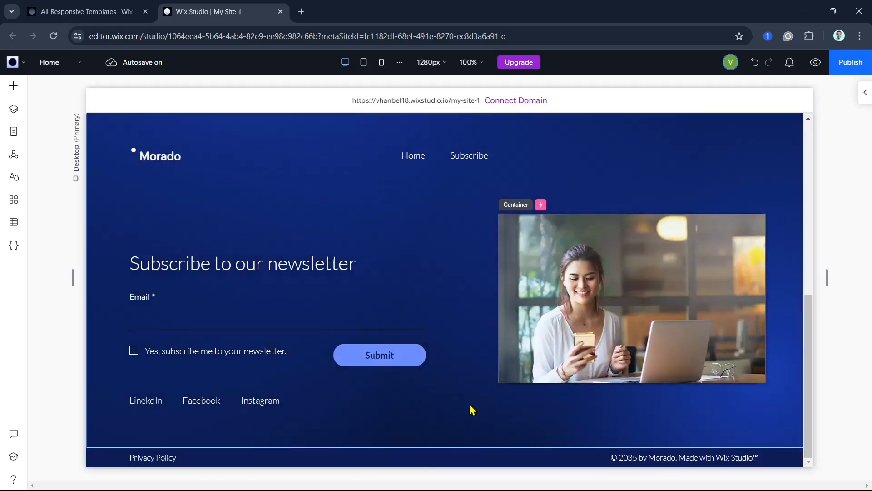
Delete the transparent clock video beside the COMING SOON heading in the home page's hero section
{"action": "scroll", "coordinate": [581, 398], "scroll_direction": "up", "scroll_amount": 8}
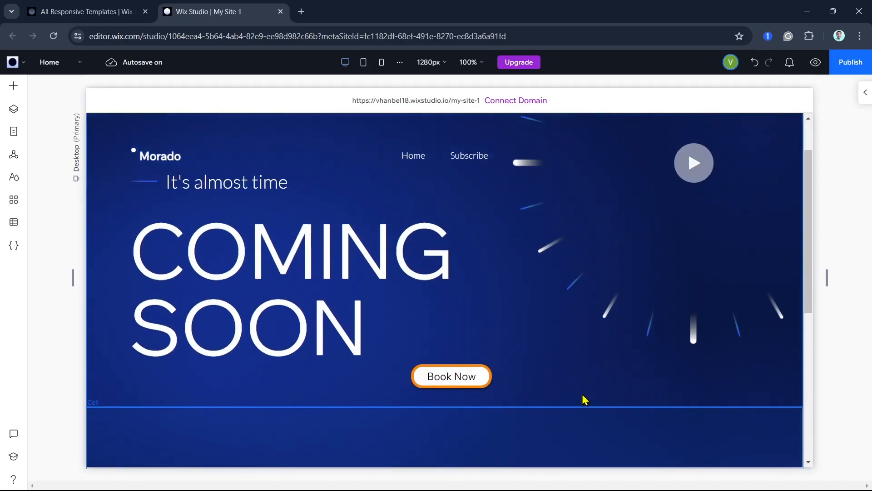
{"action": "left_click", "coordinate": [494, 358]}
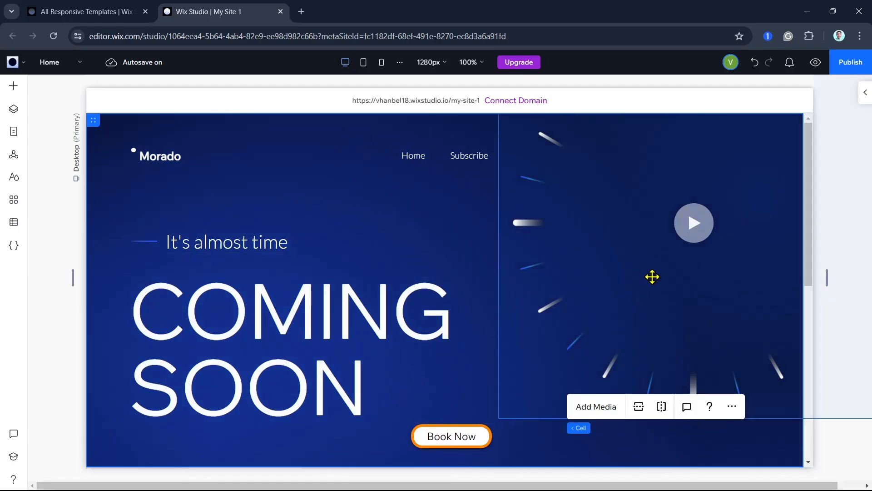
{"action": "left_click", "coordinate": [652, 277]}
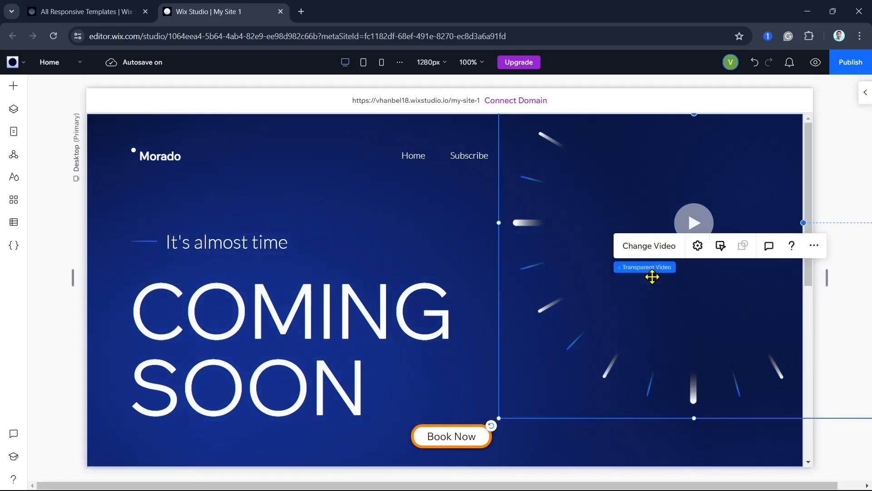
{"action": "left_click", "coordinate": [814, 245]}
{"action": "mouse_move", "coordinate": [782, 231]}
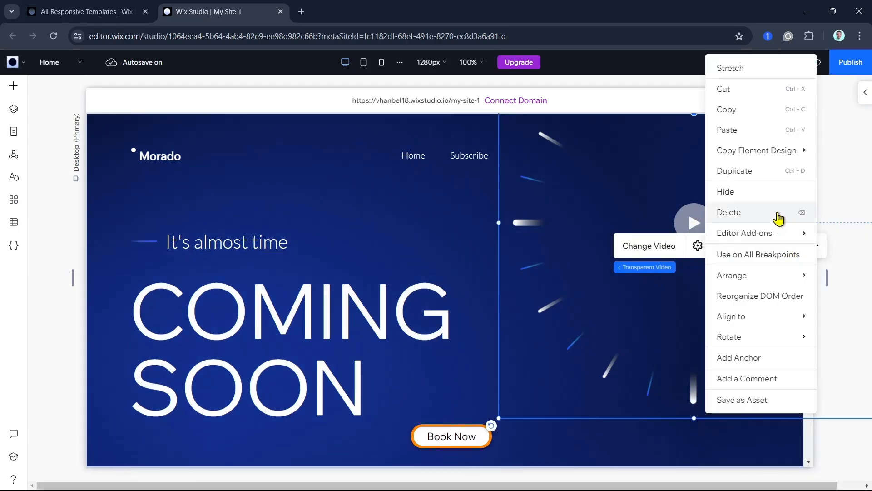
{"action": "left_click", "coordinate": [776, 212]}
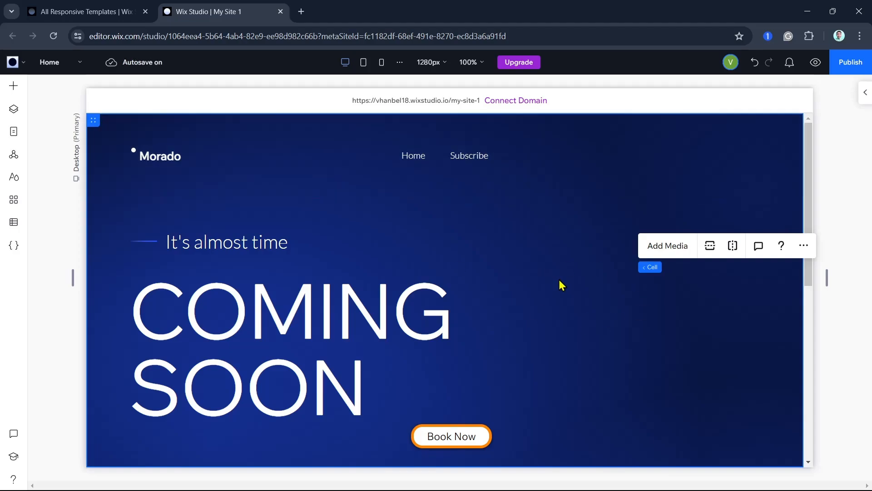
Insert an image element, place it in the empty area to the right of the COMING SOON heading and enlarge it
{"action": "left_click", "coordinate": [14, 86]}
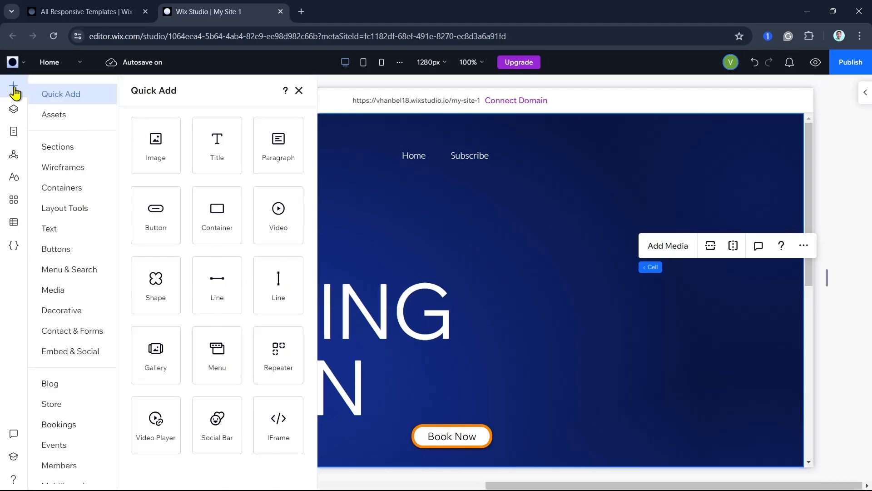
{"action": "left_click", "coordinate": [156, 161]}
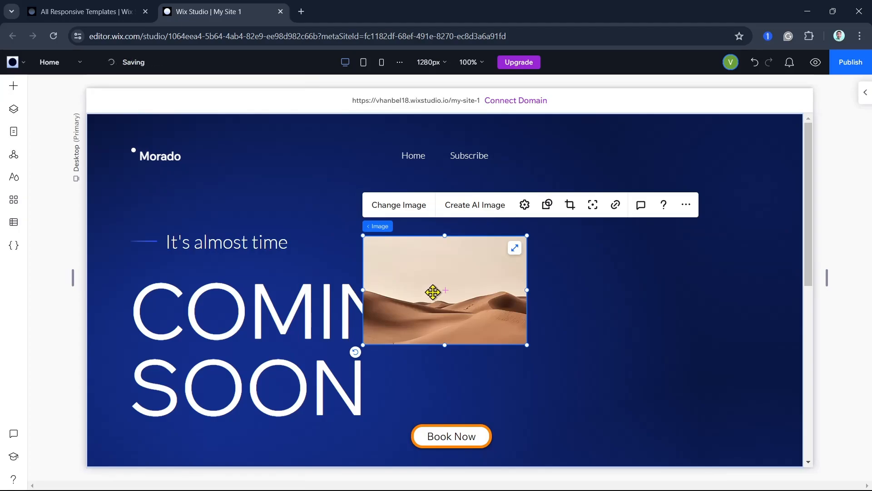
{"action": "left_click_drag", "start_coordinate": [435, 289], "coordinate": [691, 189]}
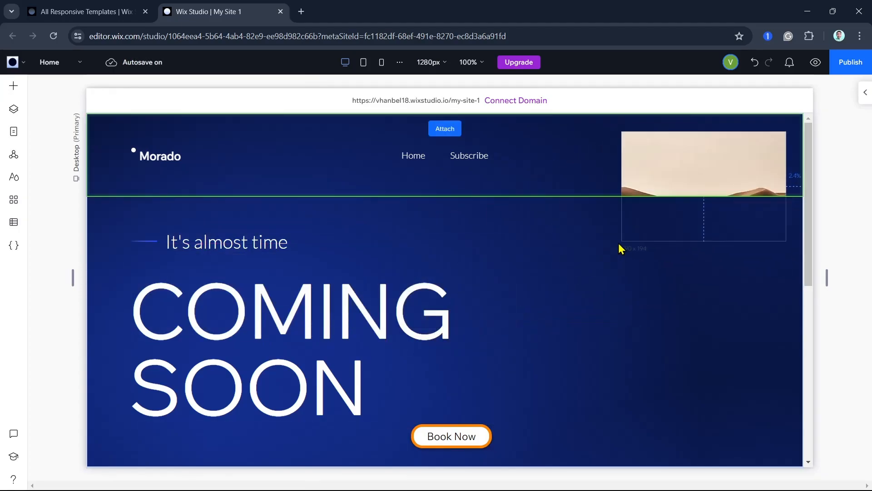
{"action": "left_click_drag", "start_coordinate": [627, 238], "coordinate": [711, 275]}
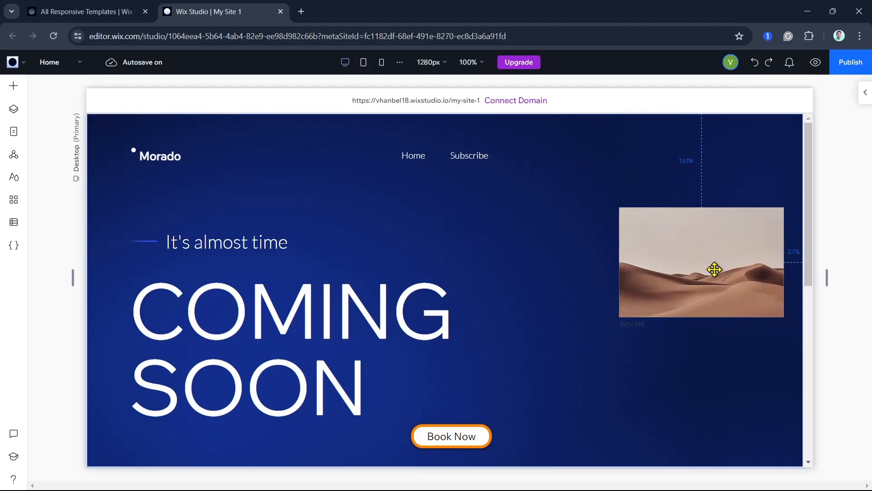
{"action": "left_click_drag", "start_coordinate": [617, 211], "coordinate": [533, 157]}
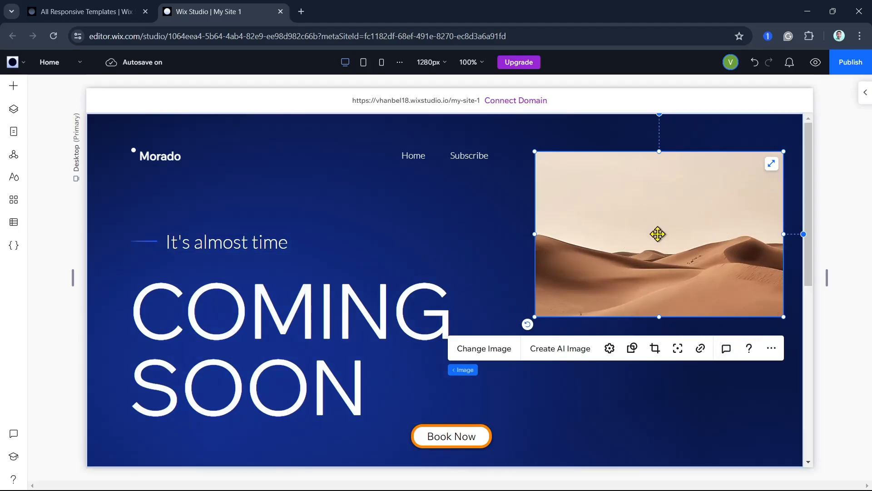
Open the replacement image library for the desert picture and browse the Media from Wix collection
{"action": "left_click", "coordinate": [487, 354]}
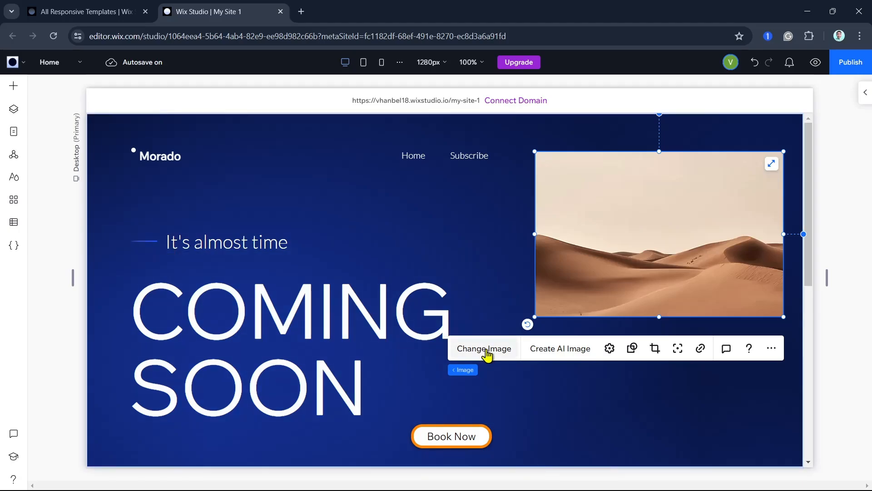
{"action": "left_click", "coordinate": [485, 355]}
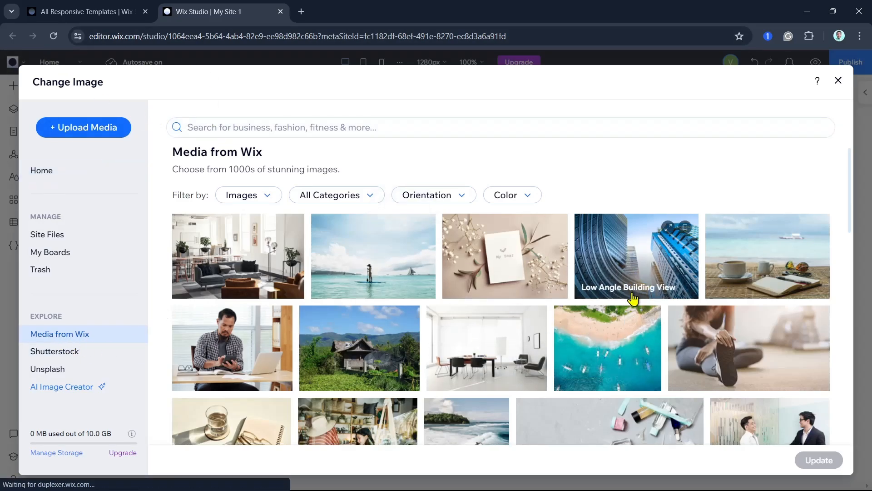
{"action": "scroll", "coordinate": [768, 328], "scroll_direction": "down", "scroll_amount": 10}
{"action": "scroll", "coordinate": [755, 326], "scroll_direction": "up", "scroll_amount": 10}
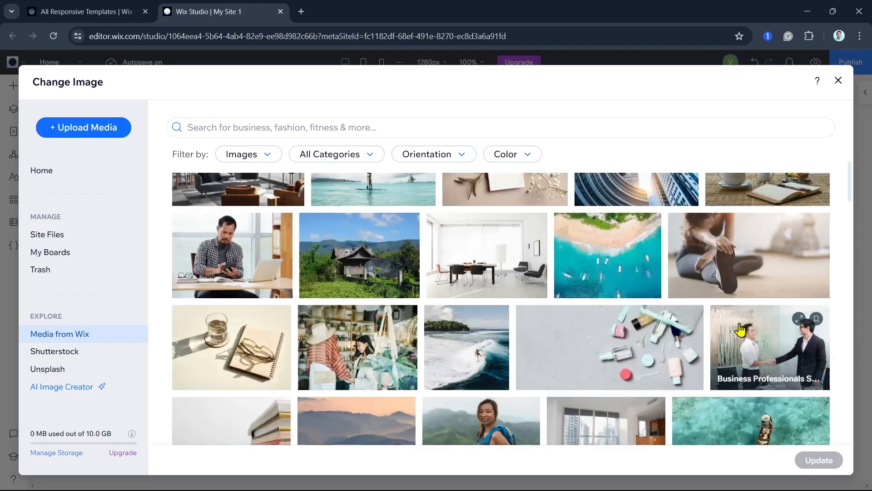
Search the Media from Wix collection for "computer" and look through the pictures
{"action": "left_click", "coordinate": [341, 132]}
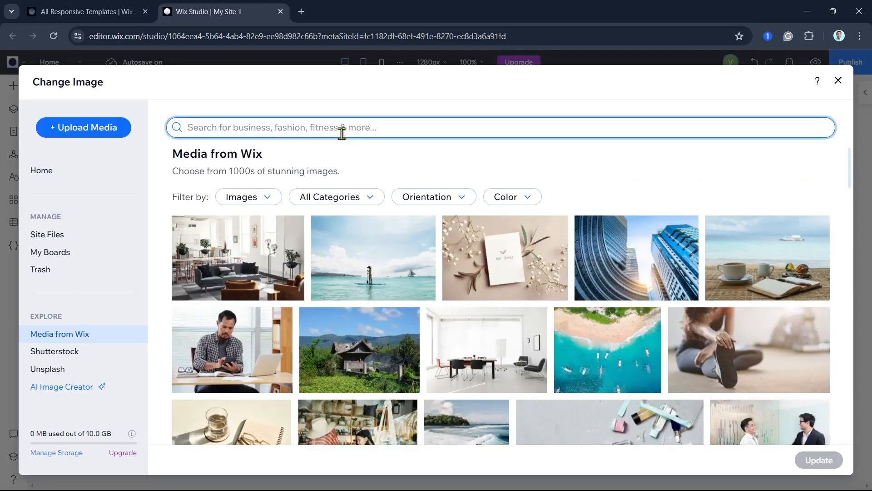
{"action": "type", "text": "computer"}
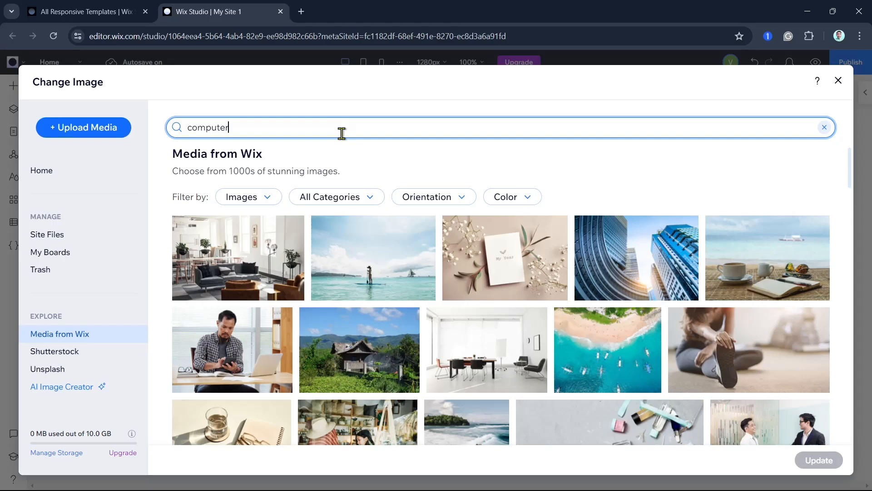
{"action": "key", "text": "Return"}
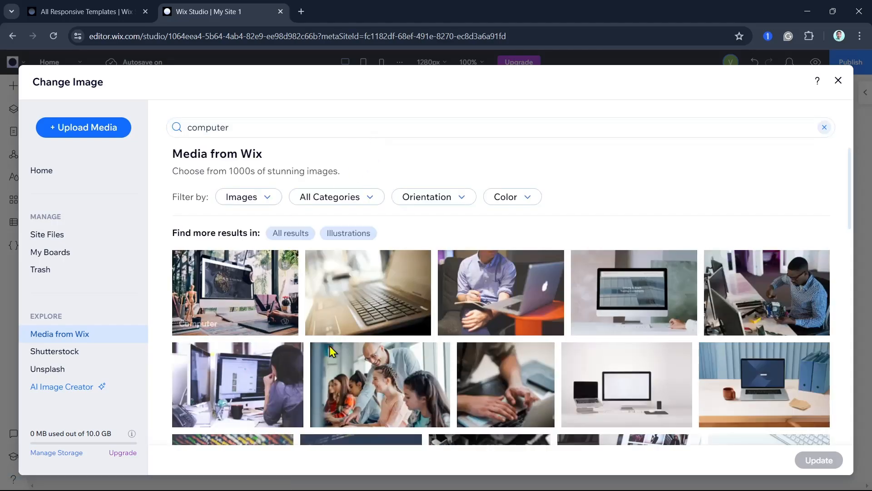
{"action": "scroll", "coordinate": [722, 350], "scroll_direction": "down", "scroll_amount": 4}
{"action": "scroll", "coordinate": [579, 302], "scroll_direction": "up", "scroll_amount": 2}
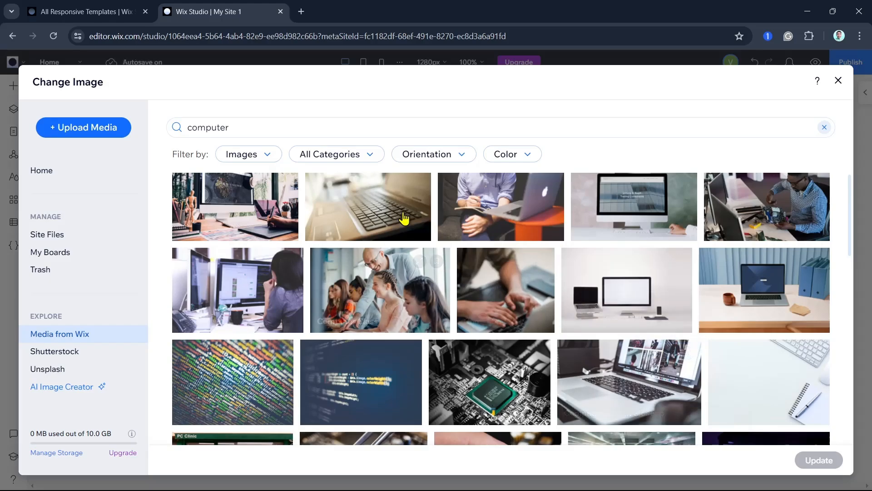
Review the category, orientation and color filter options for the computer image search
{"action": "left_click", "coordinate": [264, 157]}
{"action": "left_click", "coordinate": [264, 157]}
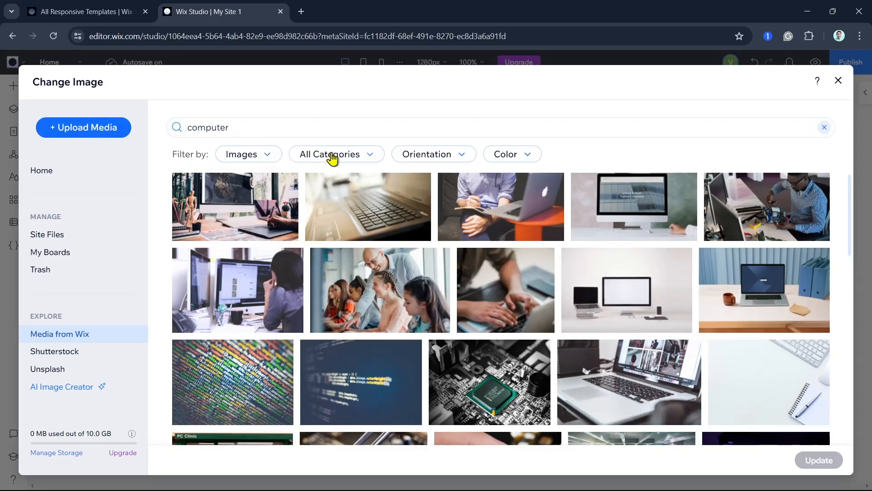
{"action": "left_click", "coordinate": [366, 157]}
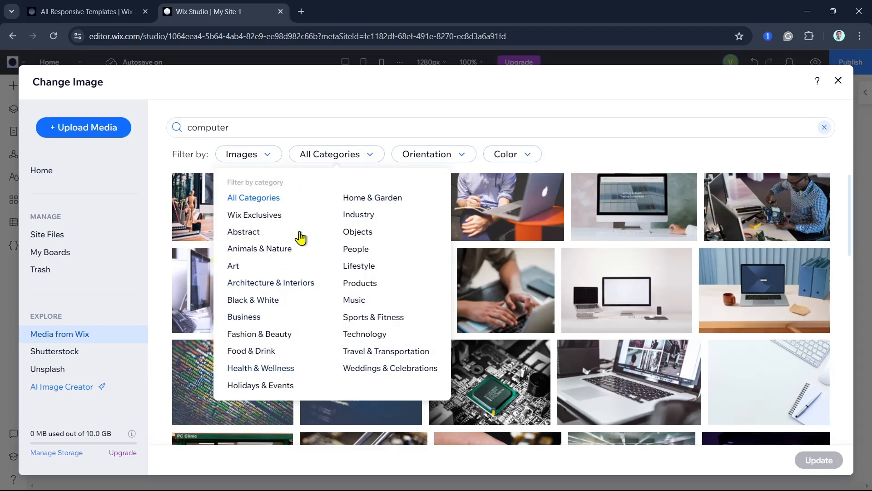
{"action": "left_click", "coordinate": [457, 161]}
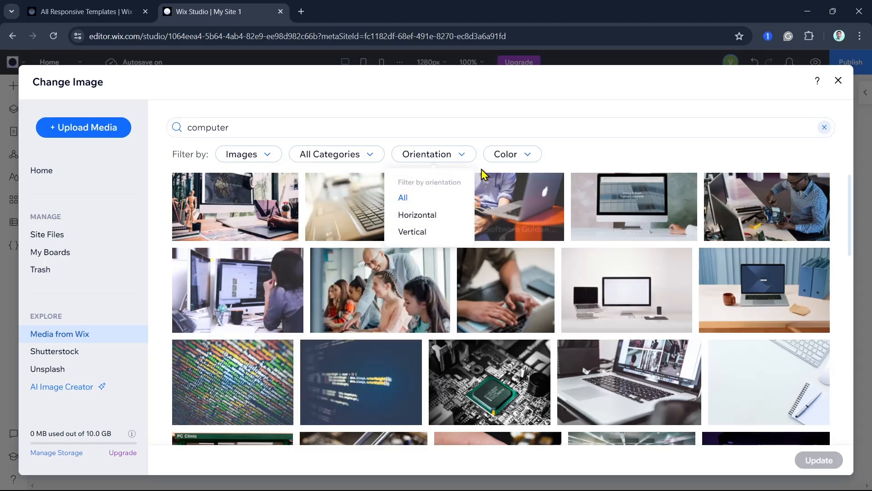
{"action": "left_click", "coordinate": [502, 159]}
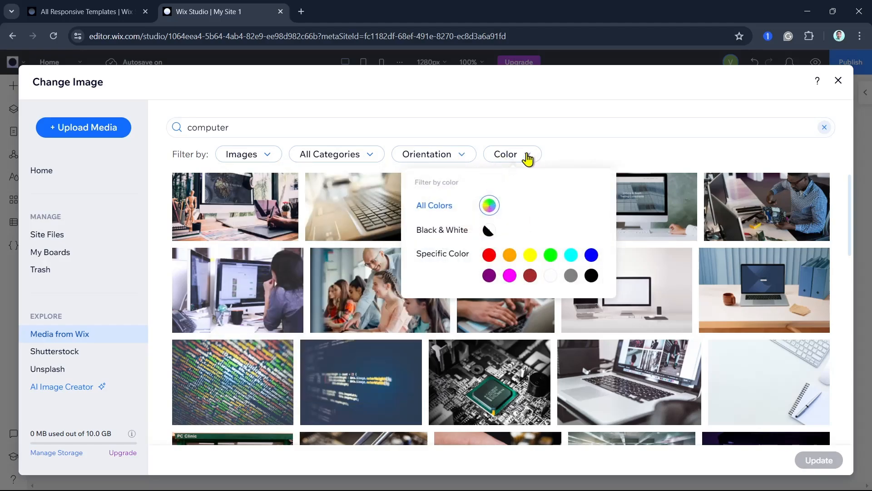
{"action": "left_click", "coordinate": [527, 158]}
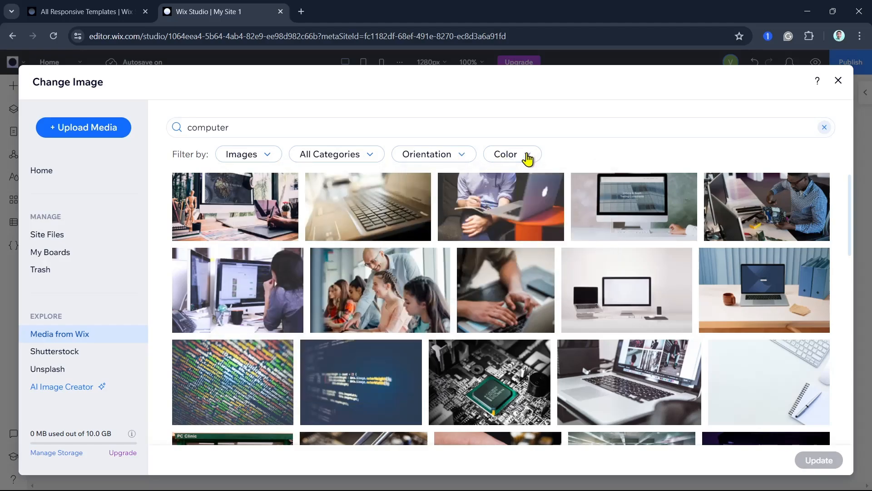
Browse the Shutterstock and Unsplash collections for a replacement image
{"action": "left_click", "coordinate": [44, 353]}
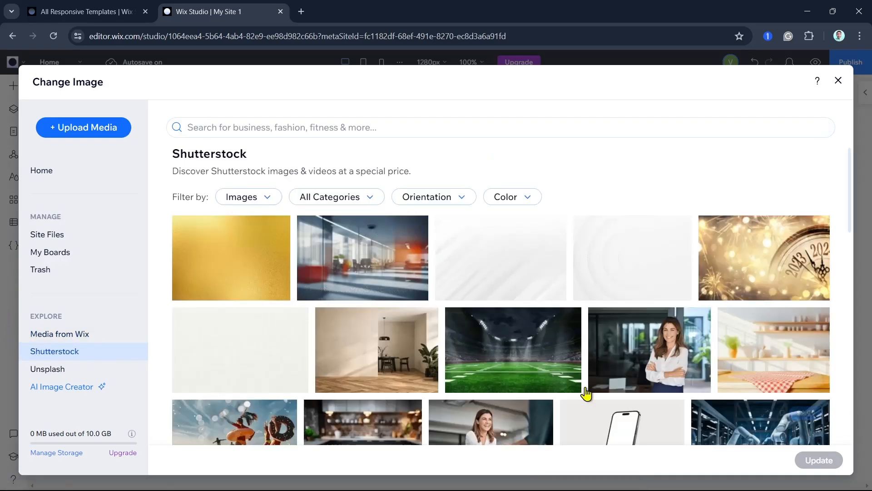
{"action": "scroll", "coordinate": [558, 387], "scroll_direction": "down", "scroll_amount": 4}
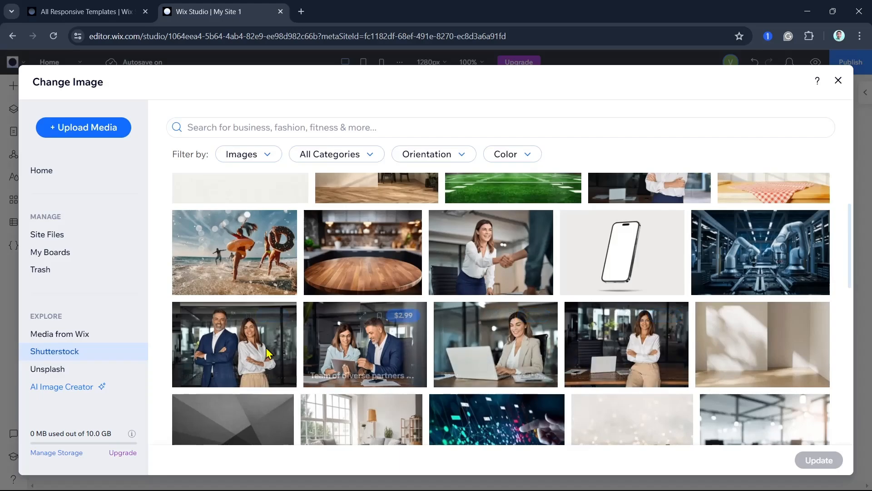
{"action": "scroll", "coordinate": [652, 399], "scroll_direction": "up", "scroll_amount": 4}
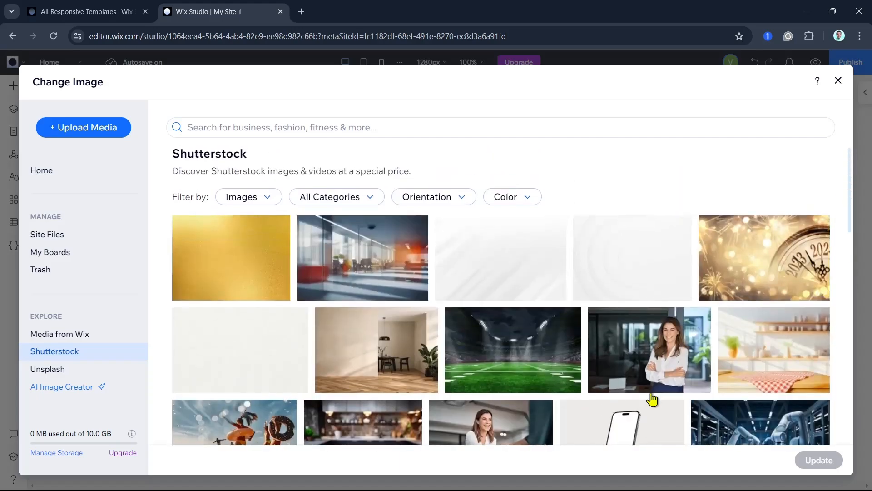
{"action": "left_click", "coordinate": [55, 369]}
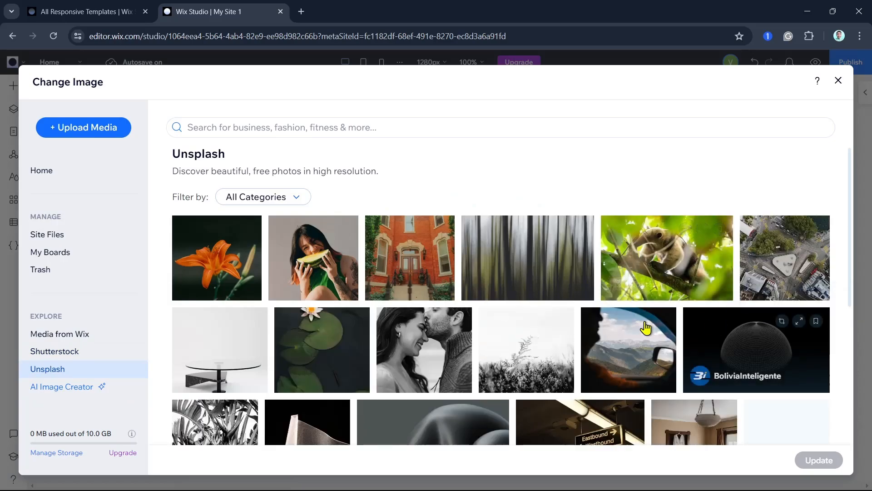
{"action": "scroll", "coordinate": [509, 366], "scroll_direction": "down", "scroll_amount": 3}
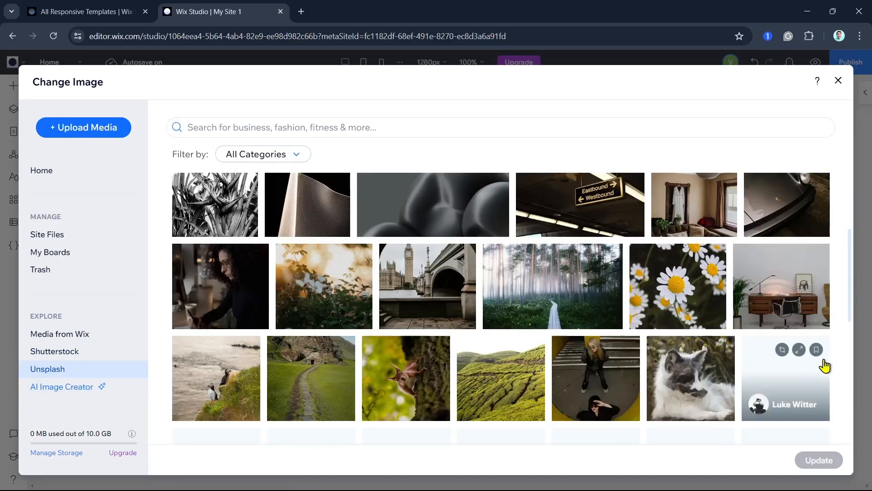
{"action": "scroll", "coordinate": [201, 308], "scroll_direction": "up", "scroll_amount": 5}
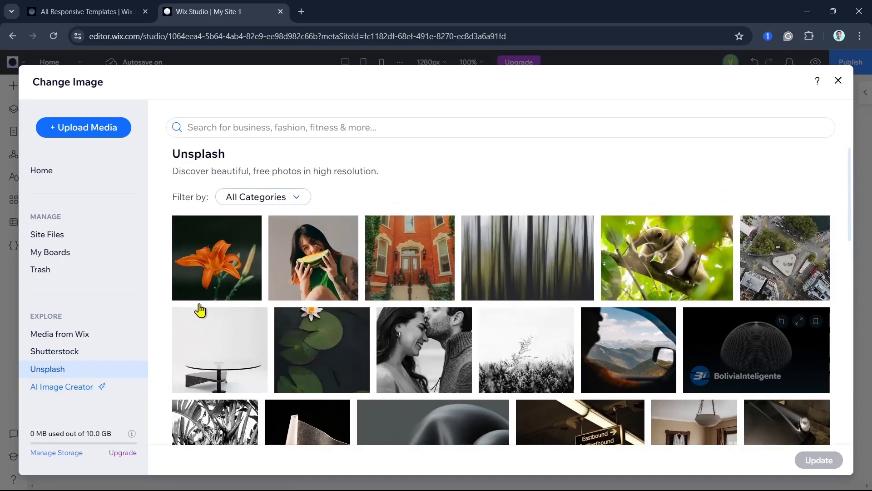
Open the AI Image Creator, review its available styles and choose the 3D style
{"action": "left_click", "coordinate": [68, 393]}
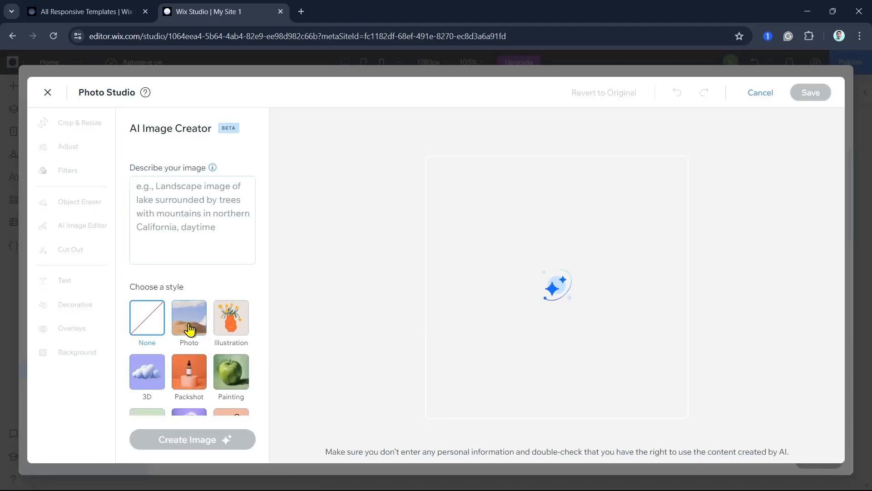
{"action": "scroll", "coordinate": [189, 329], "scroll_direction": "down", "scroll_amount": 3}
{"action": "scroll", "coordinate": [189, 329], "scroll_direction": "up", "scroll_amount": 3}
{"action": "scroll", "coordinate": [191, 309], "scroll_direction": "down", "scroll_amount": 2}
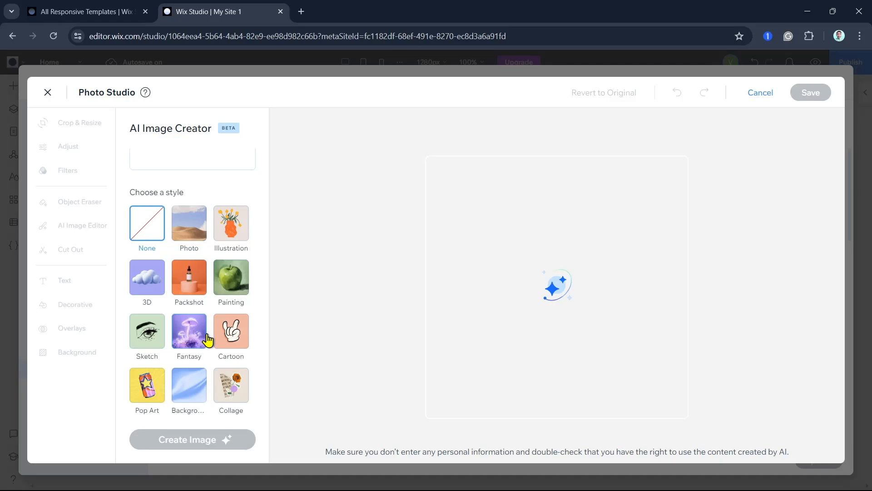
{"action": "scroll", "coordinate": [234, 399], "scroll_direction": "down", "scroll_amount": 1}
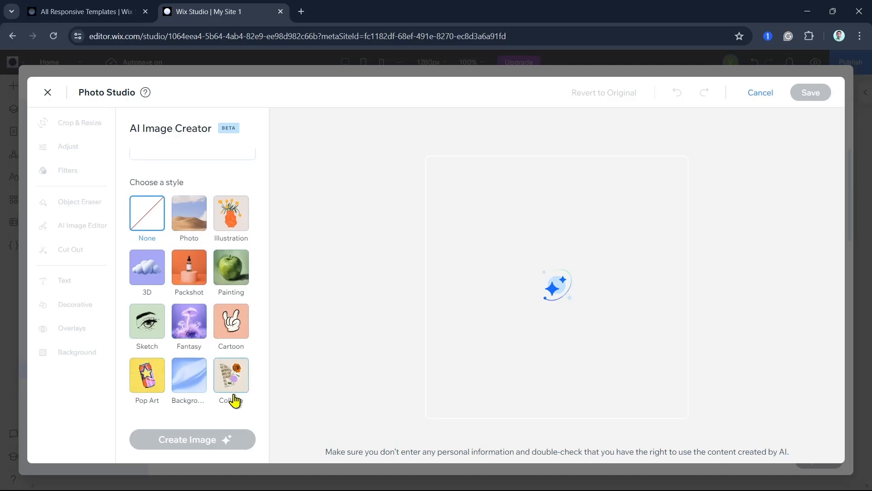
{"action": "scroll", "coordinate": [232, 400], "scroll_direction": "up", "scroll_amount": 3}
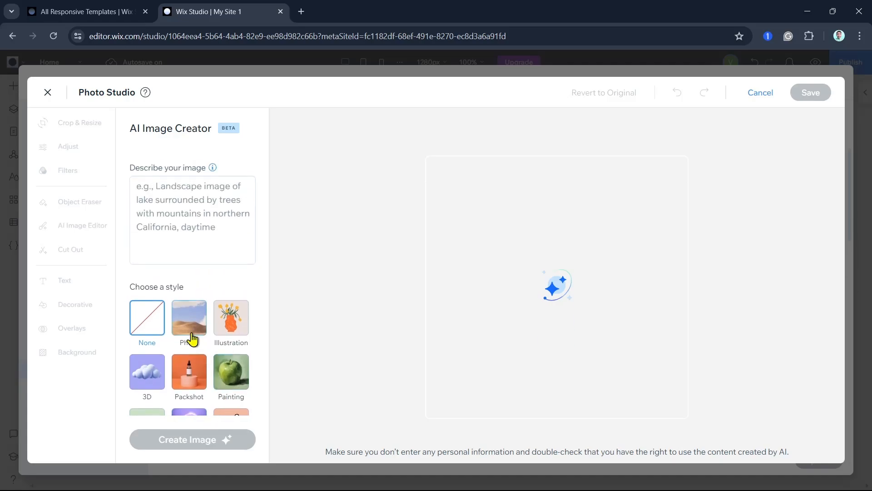
{"action": "scroll", "coordinate": [219, 379], "scroll_direction": "down", "scroll_amount": 2}
{"action": "left_click", "coordinate": [147, 285]}
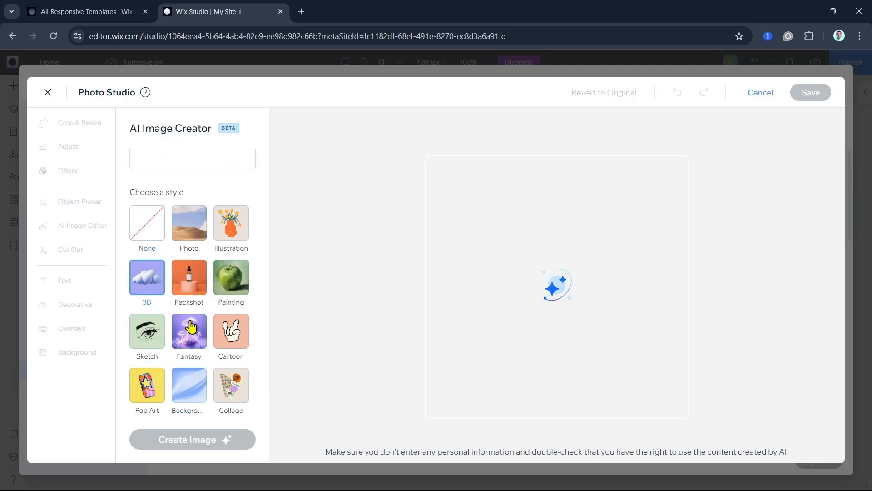
Describe the AI image as "Computer connected to an internet"
{"action": "scroll", "coordinate": [186, 253], "scroll_direction": "up", "scroll_amount": 2}
{"action": "left_click", "coordinate": [190, 203]}
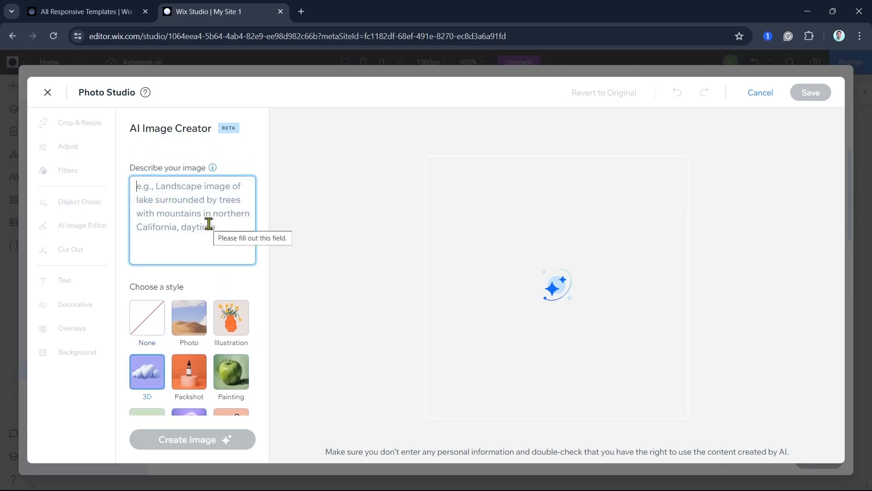
{"action": "type", "text": "Computer connected to an internet"}
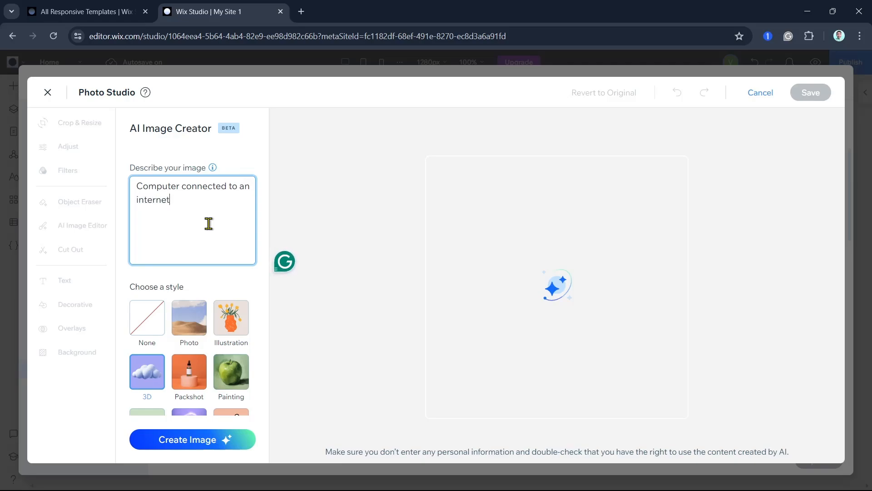
Generate the AI image from the entered description and leave Photo Studio without using it
{"action": "key", "text": "Return"}
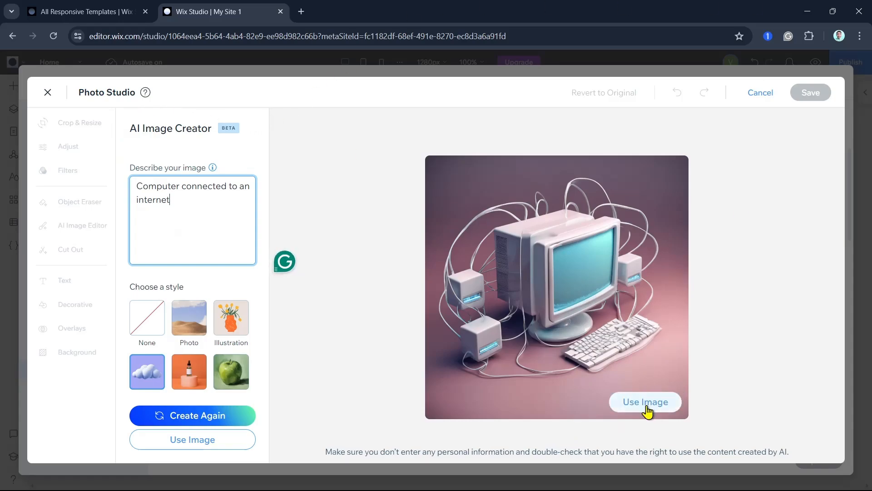
{"action": "mouse_move", "coordinate": [638, 408]}
{"action": "left_click", "coordinate": [48, 92]}
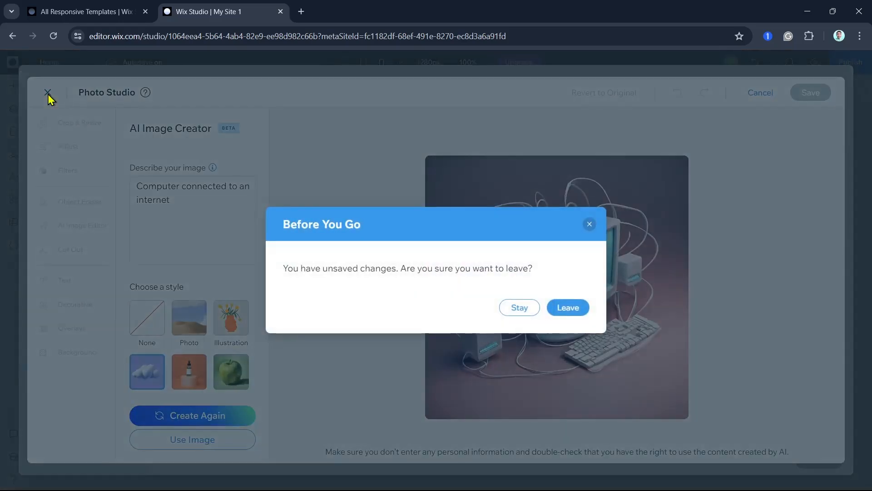
{"action": "left_click", "coordinate": [568, 308]}
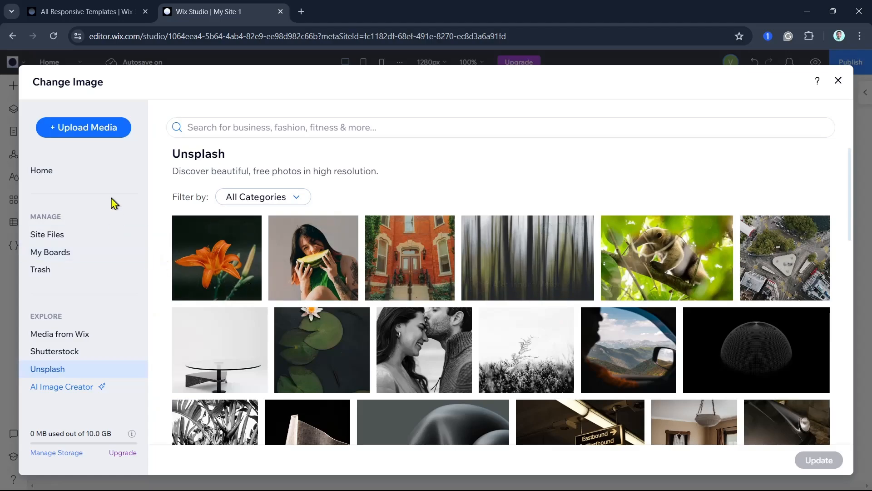
Upload the Kinsta homepage-featured-image file from the computer's Download folder to the site files
{"action": "left_click", "coordinate": [105, 129]}
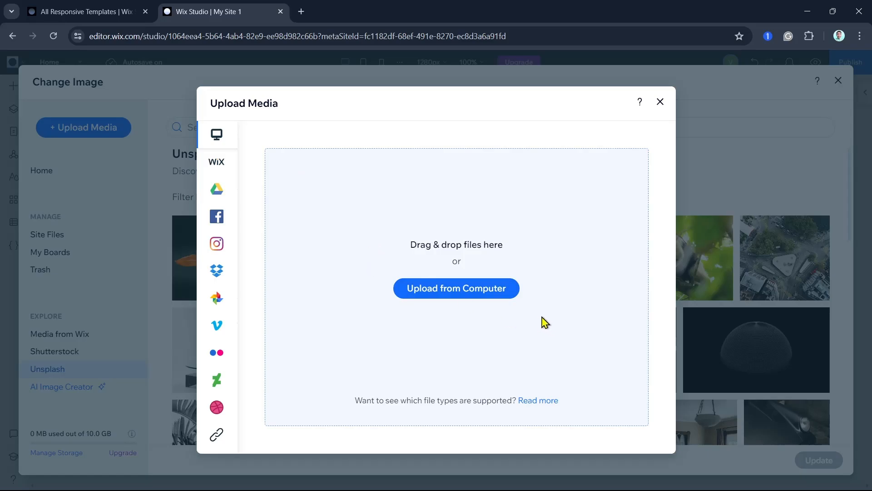
{"action": "left_click", "coordinate": [494, 293]}
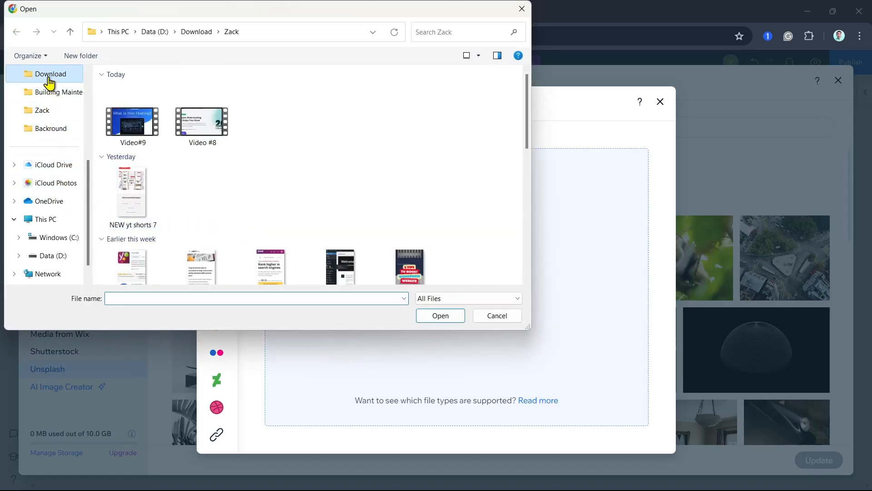
{"action": "left_click", "coordinate": [48, 80]}
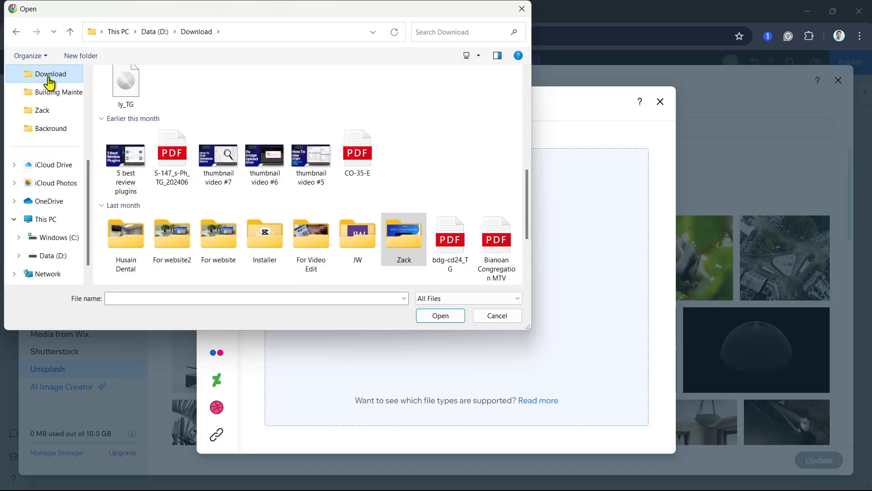
{"action": "scroll", "coordinate": [368, 241], "scroll_direction": "down", "scroll_amount": 3}
{"action": "scroll", "coordinate": [372, 241], "scroll_direction": "up", "scroll_amount": 8}
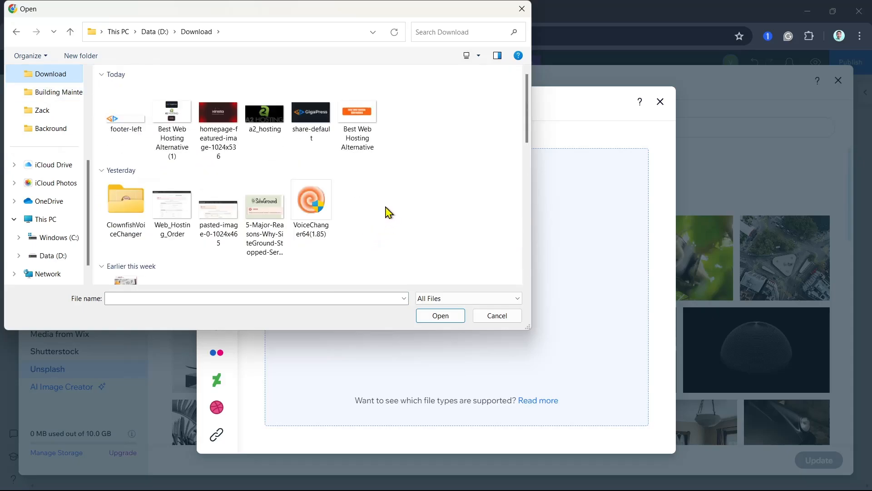
{"action": "left_click", "coordinate": [212, 147]}
{"action": "left_click", "coordinate": [435, 320]}
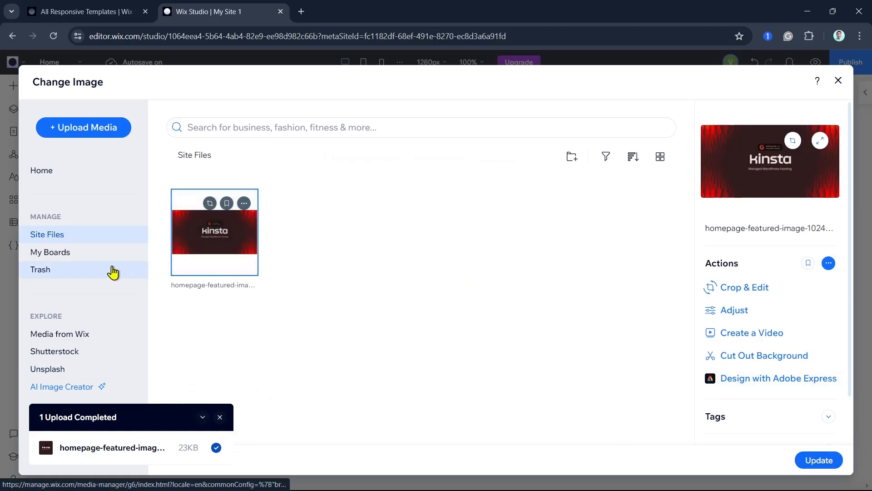
Search Media from Wix for "computer" and replace the hero image with the close-up photo of a laptop keyboard
{"action": "left_click", "coordinate": [64, 340]}
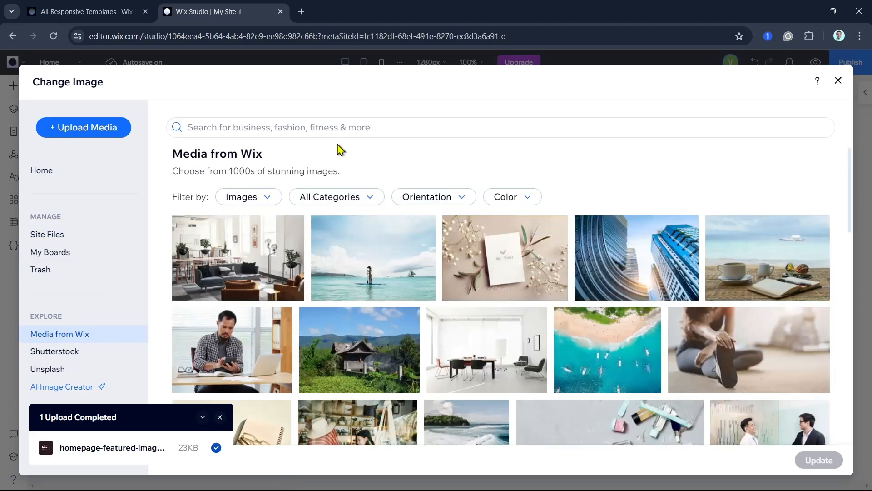
{"action": "left_click", "coordinate": [325, 127]}
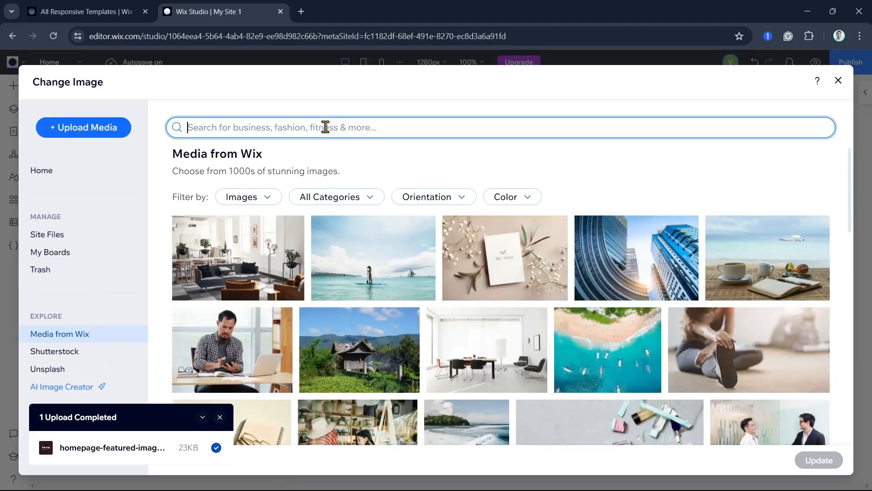
{"action": "type", "text": "computer"}
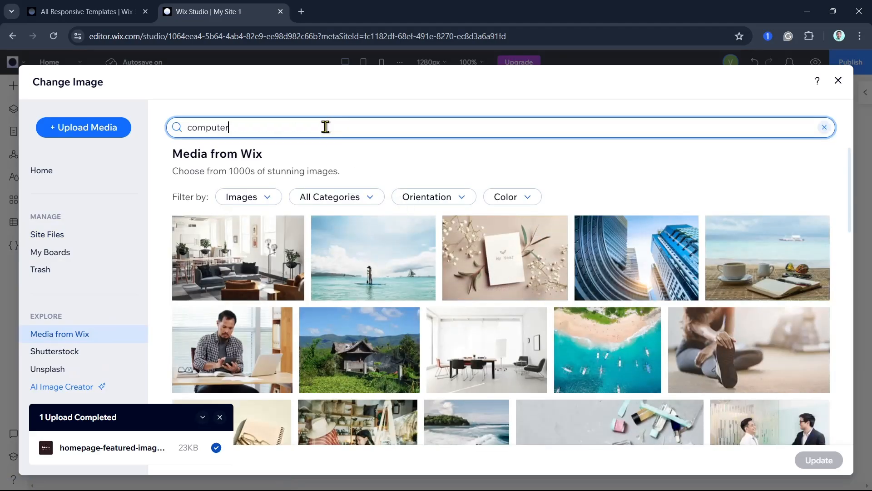
{"action": "key", "text": "Return"}
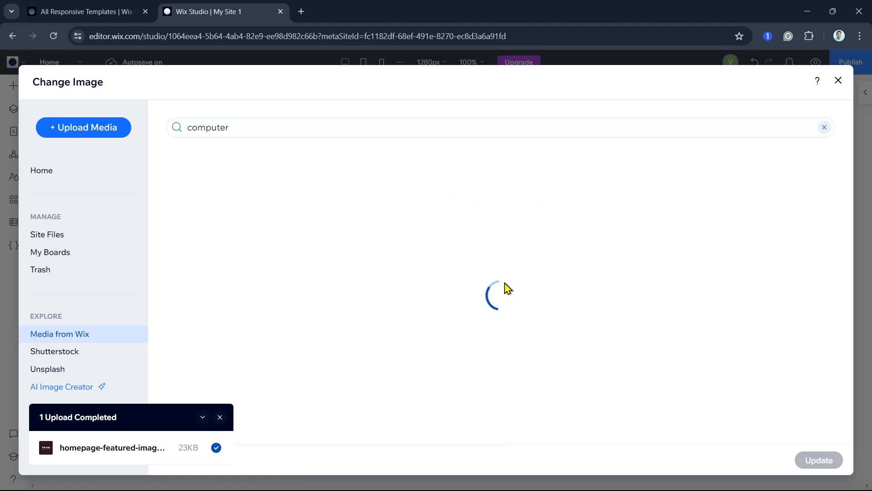
{"action": "scroll", "coordinate": [635, 343], "scroll_direction": "down", "scroll_amount": 4}
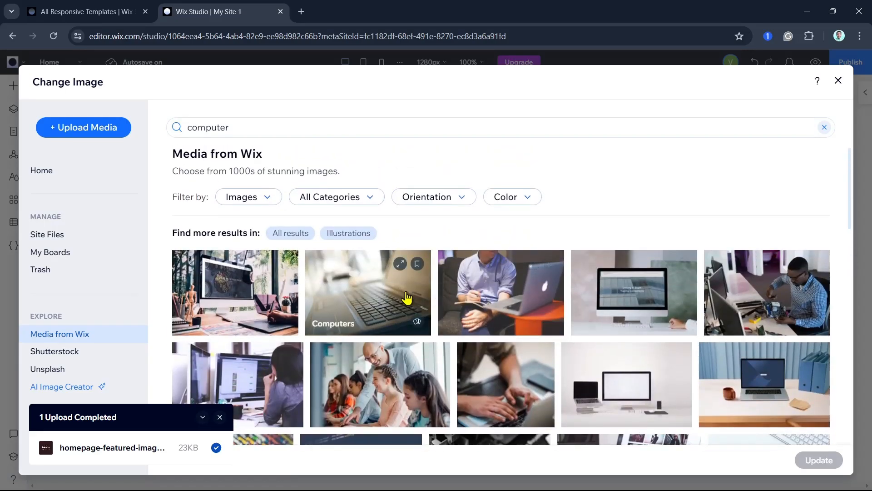
{"action": "left_click", "coordinate": [392, 296]}
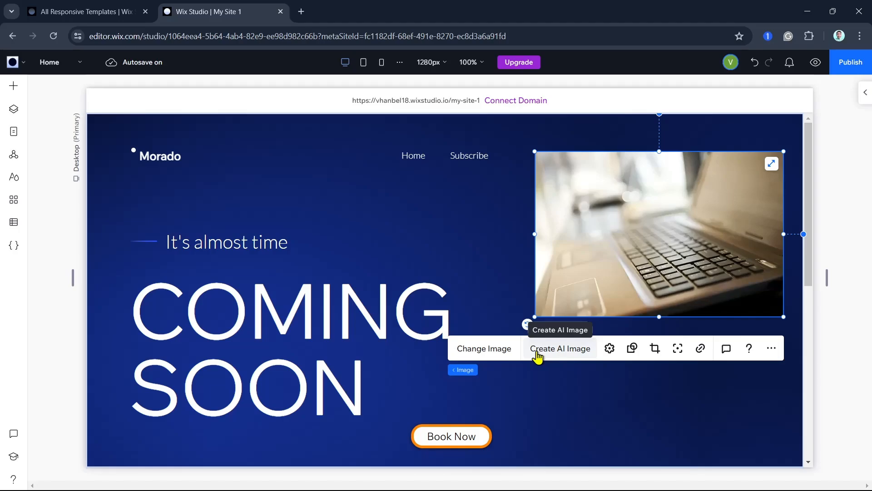
Try the Fit to bounding box and Keep image ratio display modes on the laptop image and return to Fill bounding box
{"action": "left_click", "coordinate": [609, 349]}
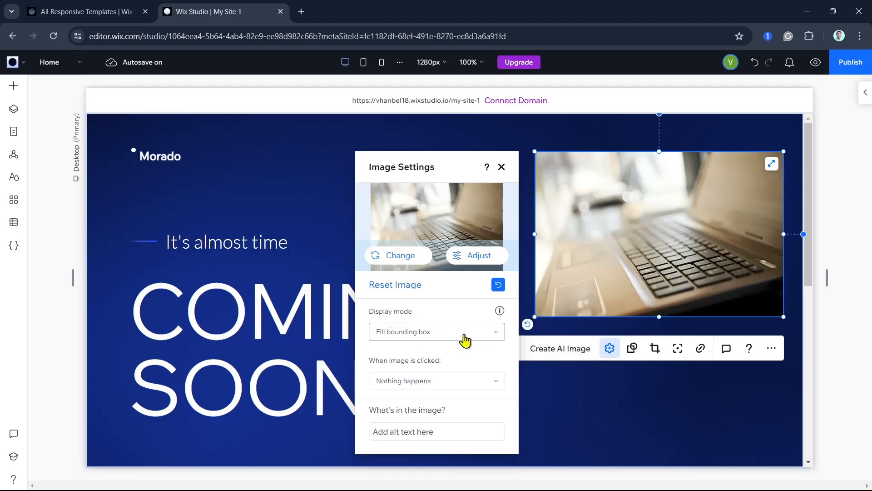
{"action": "left_click", "coordinate": [465, 336]}
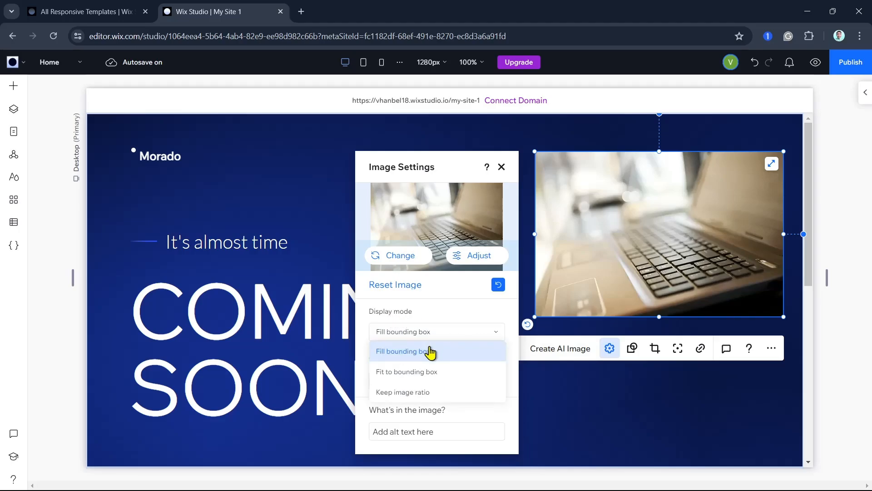
{"action": "left_click", "coordinate": [434, 371]}
{"action": "left_click", "coordinate": [467, 334]}
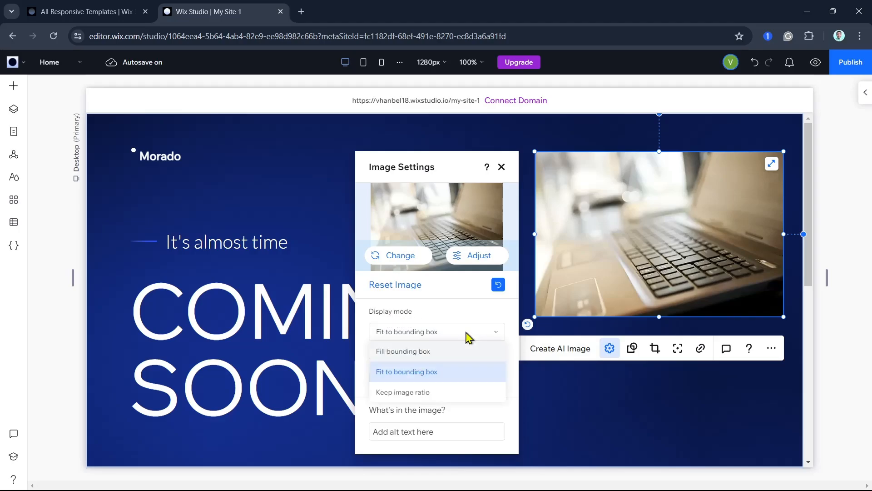
{"action": "left_click", "coordinate": [411, 391]}
{"action": "left_click", "coordinate": [449, 335]}
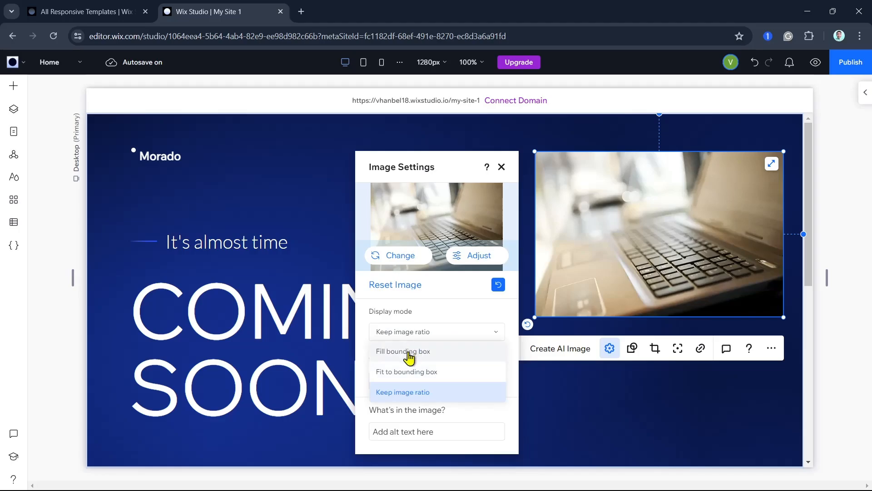
{"action": "left_click", "coordinate": [408, 353]}
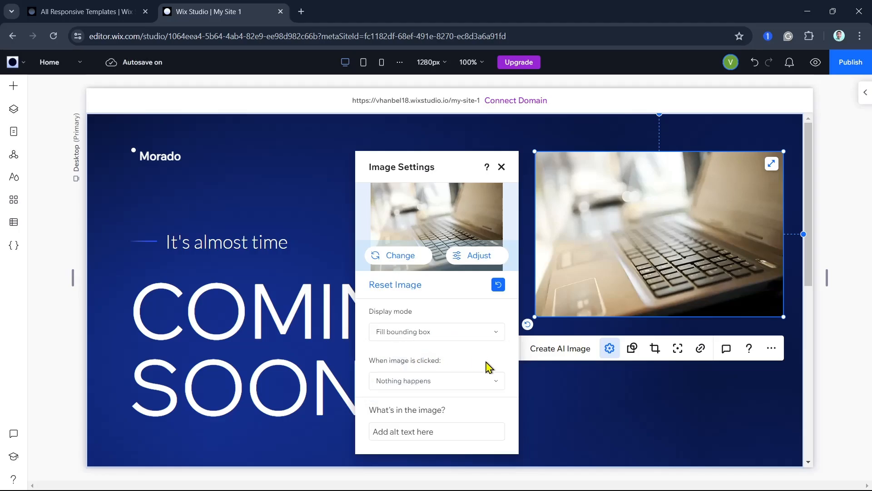
Review the image's click action options, keeping "Nothing happens", and open its alt text for editing
{"action": "left_click", "coordinate": [479, 382]}
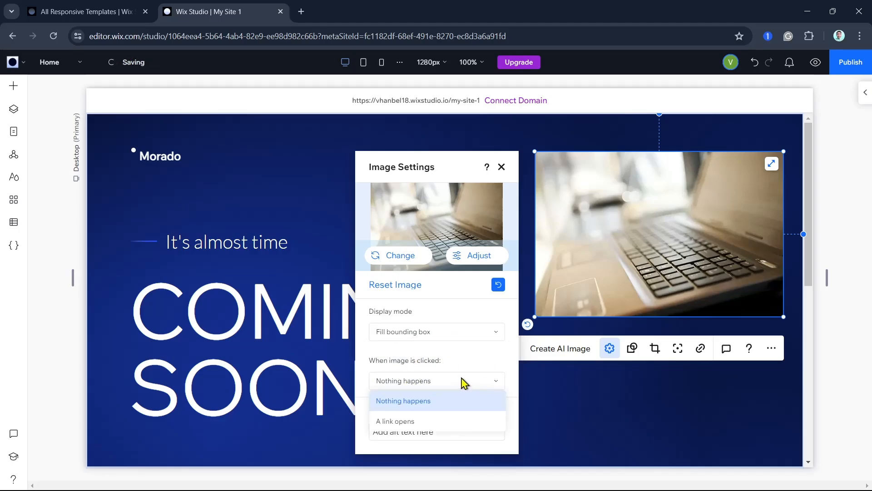
{"action": "left_click", "coordinate": [415, 406]}
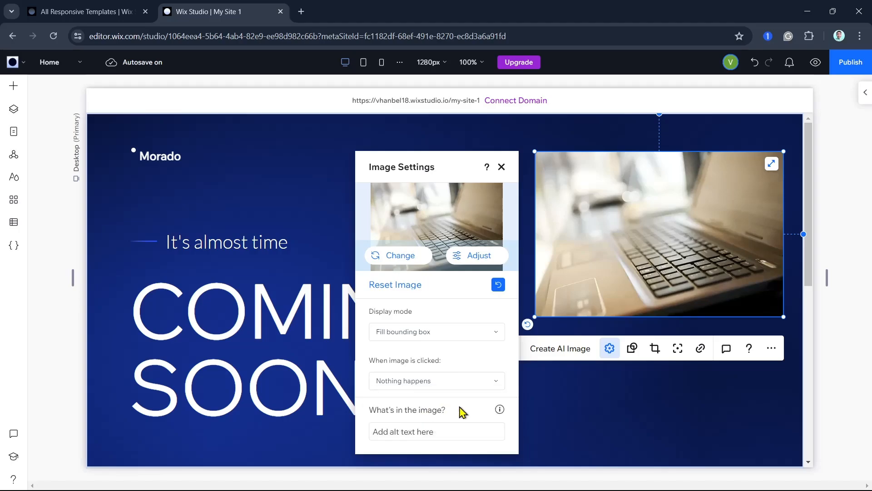
{"action": "left_click", "coordinate": [467, 434]}
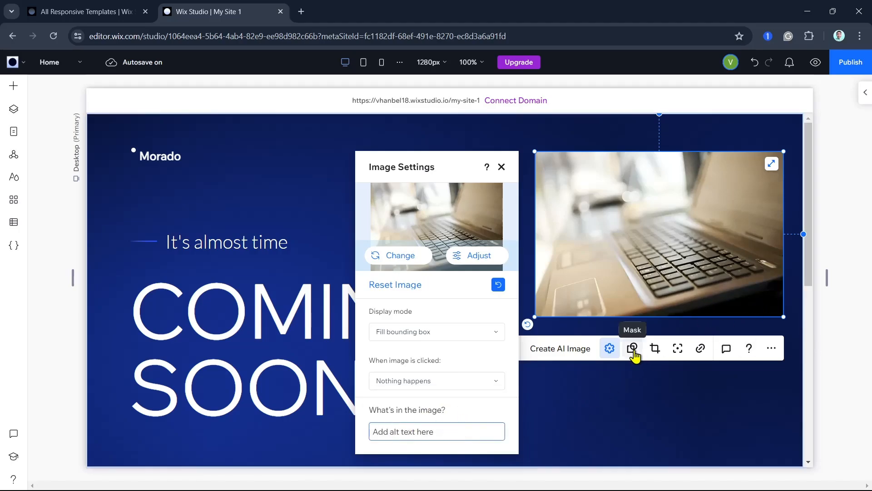
Try various mask shapes on the laptop image, including the rounded, trapezoid, snake, tiled leaf and overlapping oval shapes
{"action": "left_click", "coordinate": [633, 349]}
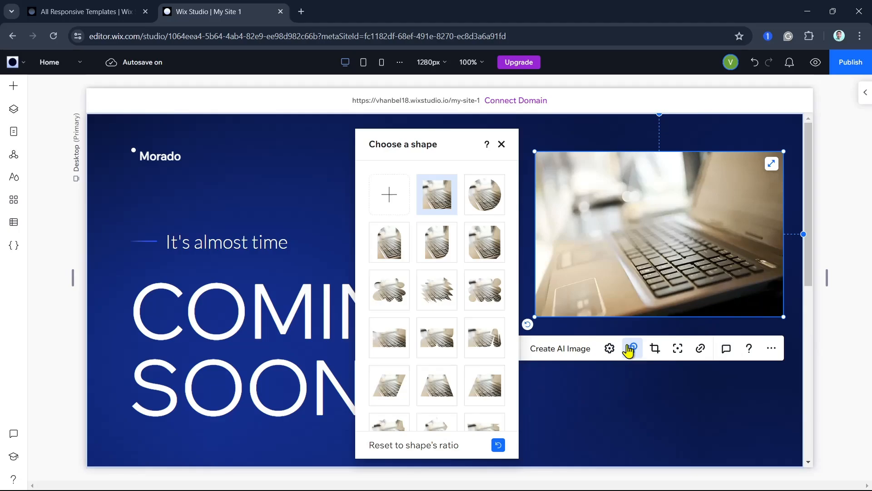
{"action": "left_click", "coordinate": [485, 244]}
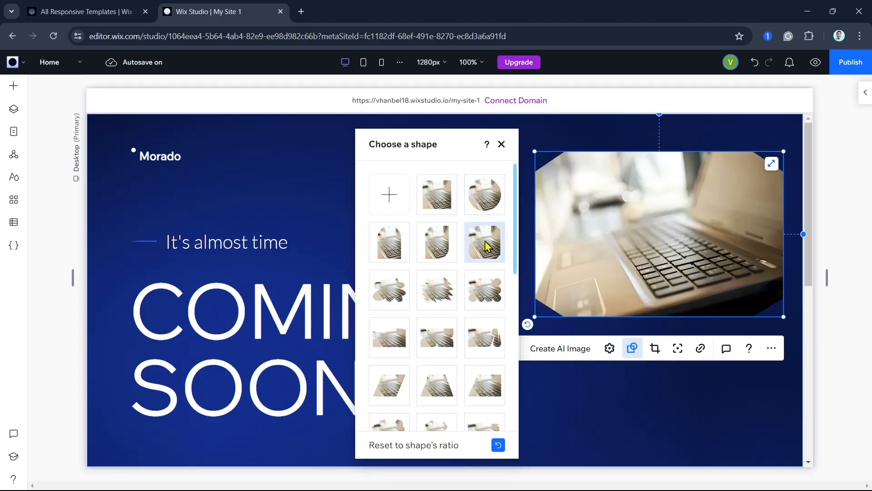
{"action": "left_click", "coordinate": [434, 245]}
{"action": "left_click", "coordinate": [390, 341]}
{"action": "left_click", "coordinate": [448, 398]}
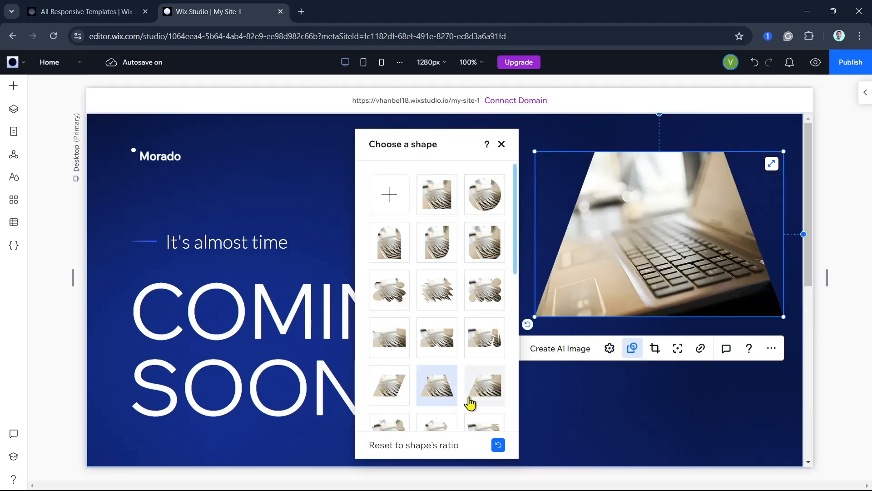
{"action": "scroll", "coordinate": [472, 406], "scroll_direction": "down", "scroll_amount": 5}
{"action": "left_click", "coordinate": [431, 376]}
{"action": "left_click", "coordinate": [403, 354]}
{"action": "scroll", "coordinate": [479, 411], "scroll_direction": "down", "scroll_amount": 4}
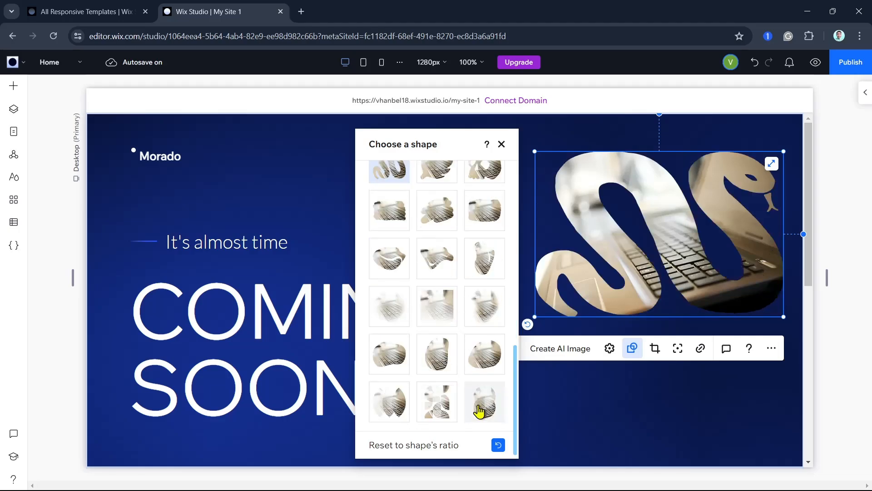
{"action": "left_click", "coordinate": [490, 403]}
{"action": "left_click", "coordinate": [445, 411]}
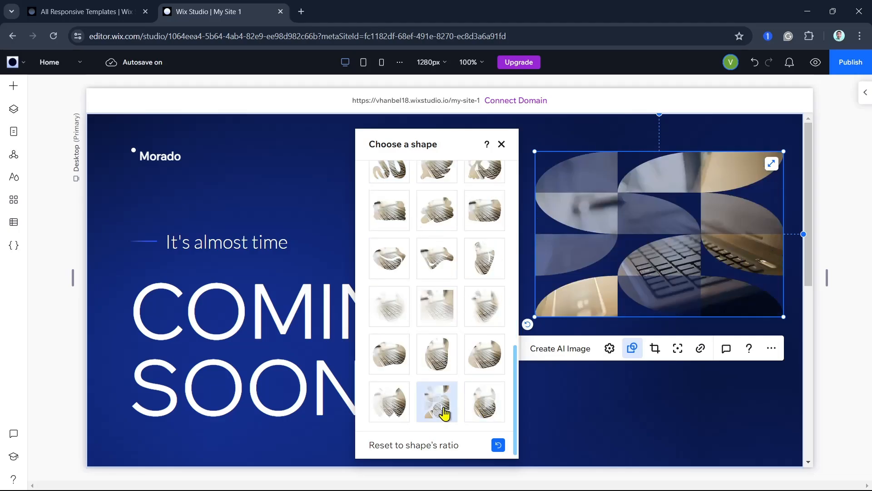
{"action": "left_click", "coordinate": [481, 403]}
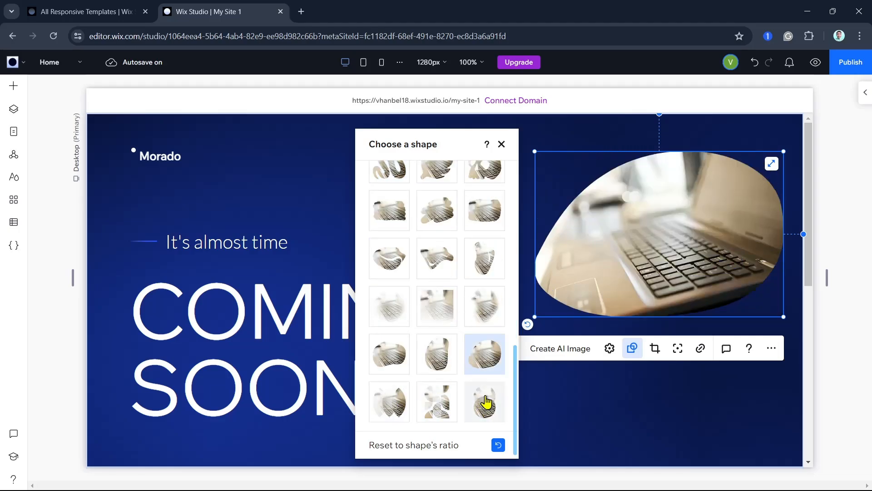
{"action": "left_click", "coordinate": [486, 402]}
{"action": "scroll", "coordinate": [483, 400], "scroll_direction": "up", "scroll_amount": 10}
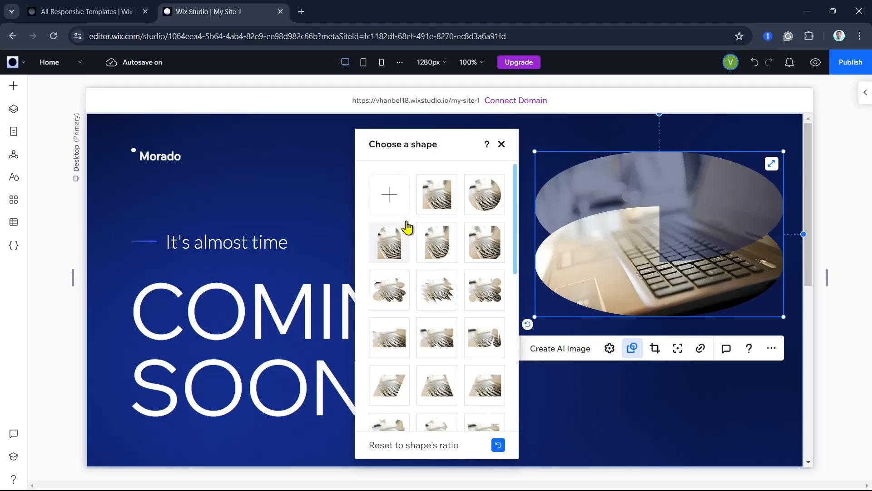
Apply the plain rectangular mask at the shape's own ratio and move the laptop image slightly down and right within the hero
{"action": "left_click", "coordinate": [498, 446]}
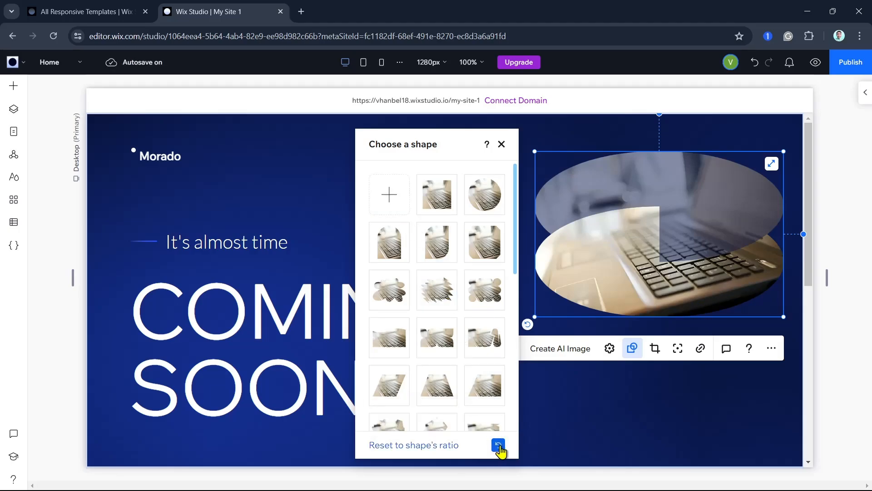
{"action": "left_click", "coordinate": [436, 208]}
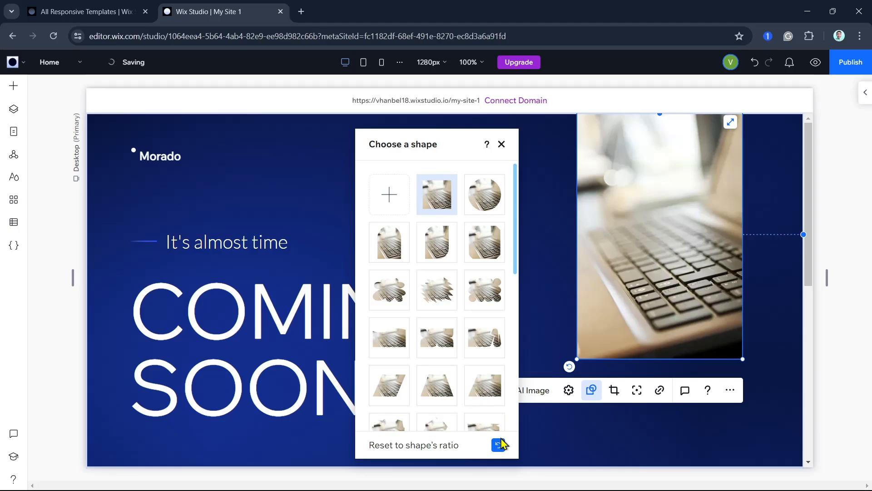
{"action": "left_click", "coordinate": [499, 446]}
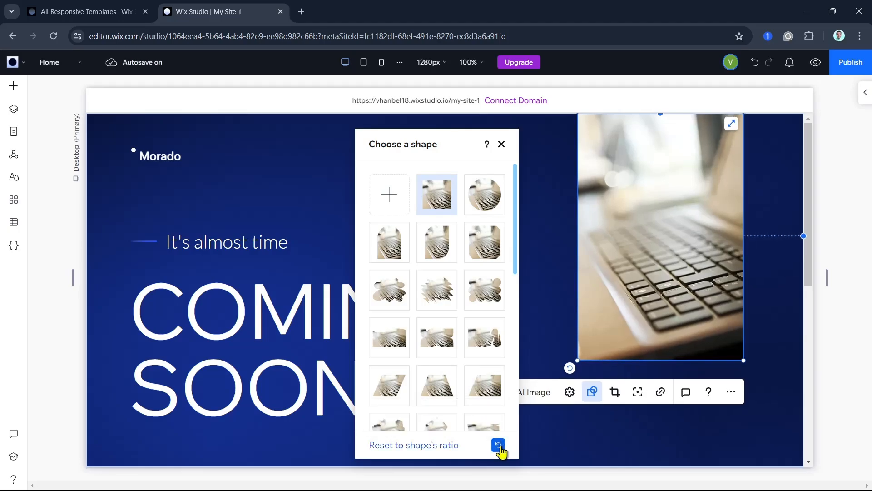
{"action": "scroll", "coordinate": [446, 374], "scroll_direction": "down", "scroll_amount": 5}
{"action": "scroll", "coordinate": [446, 374], "scroll_direction": "up", "scroll_amount": 5}
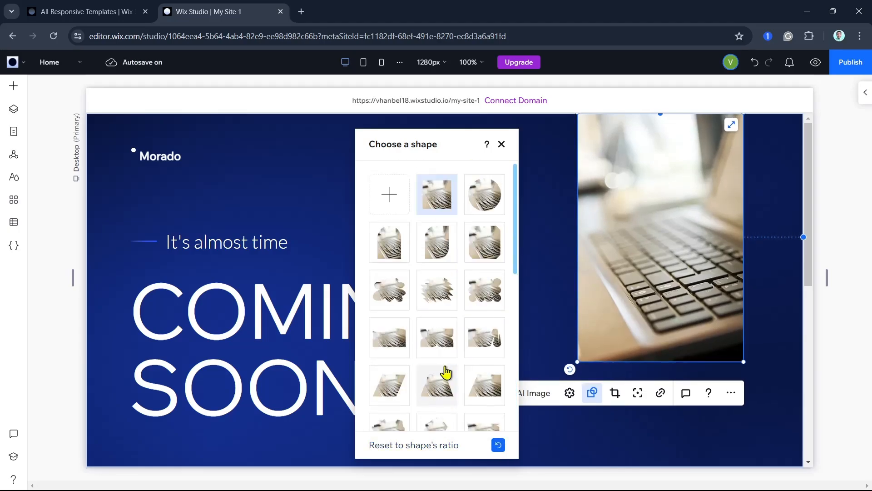
{"action": "left_click", "coordinate": [502, 144]}
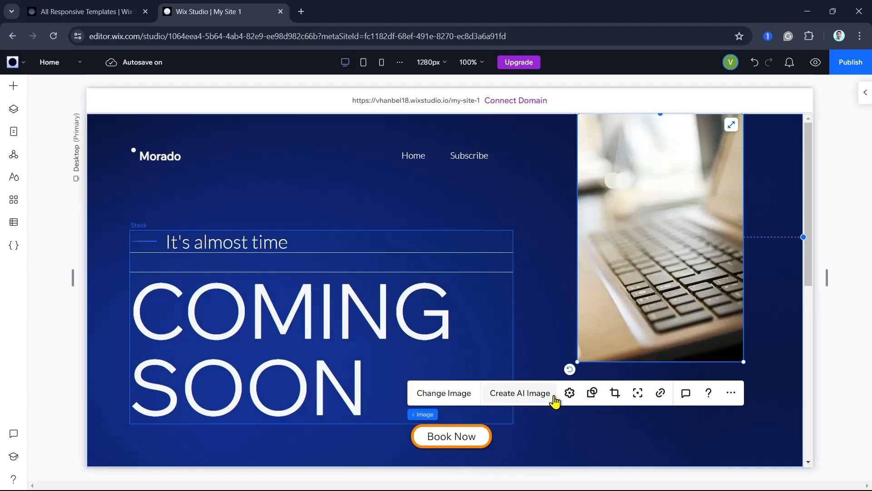
{"action": "left_click_drag", "start_coordinate": [681, 272], "coordinate": [702, 301]}
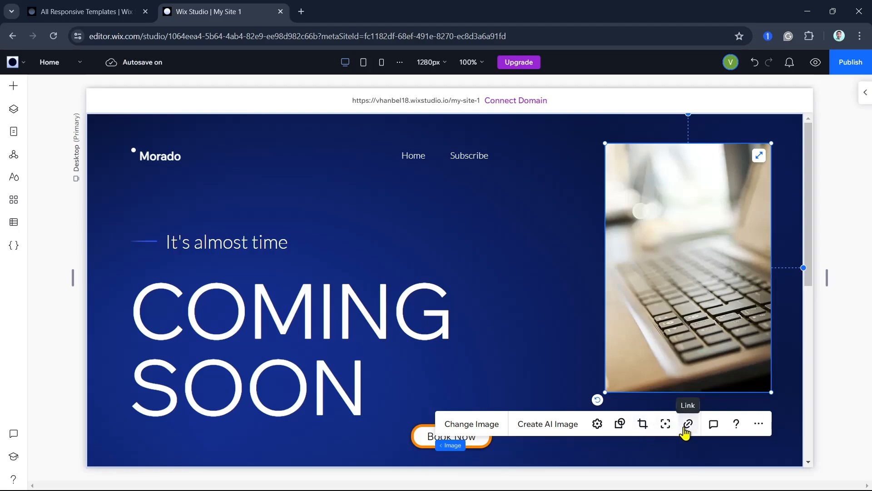
Open the laptop image's design settings in the inspector and apply a shadow to the image
{"action": "left_click", "coordinate": [861, 95]}
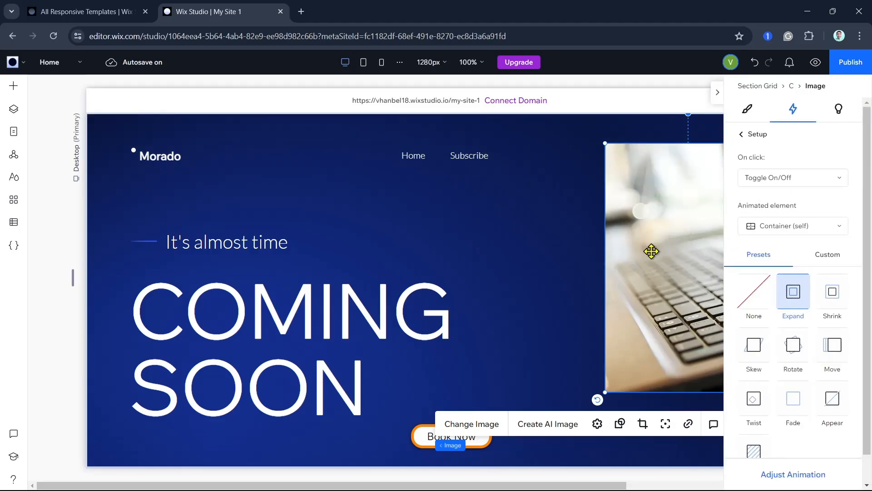
{"action": "left_click", "coordinate": [749, 110]}
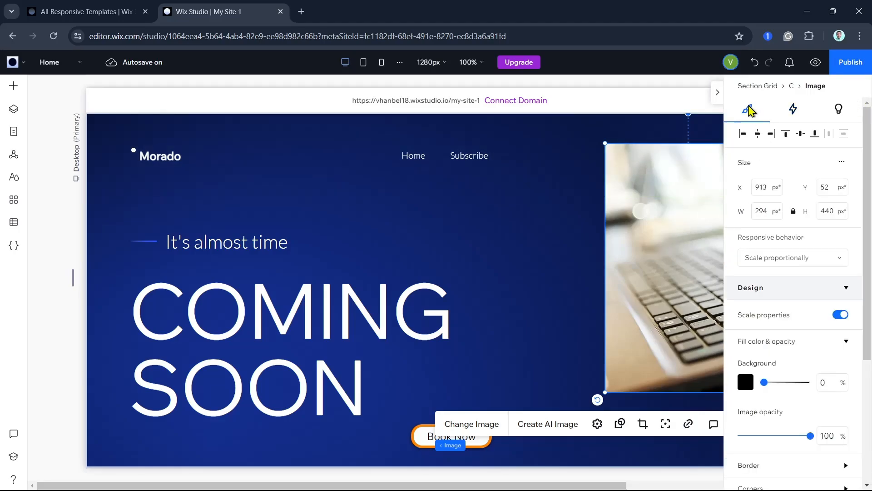
{"action": "scroll", "coordinate": [798, 311], "scroll_direction": "down", "scroll_amount": 4}
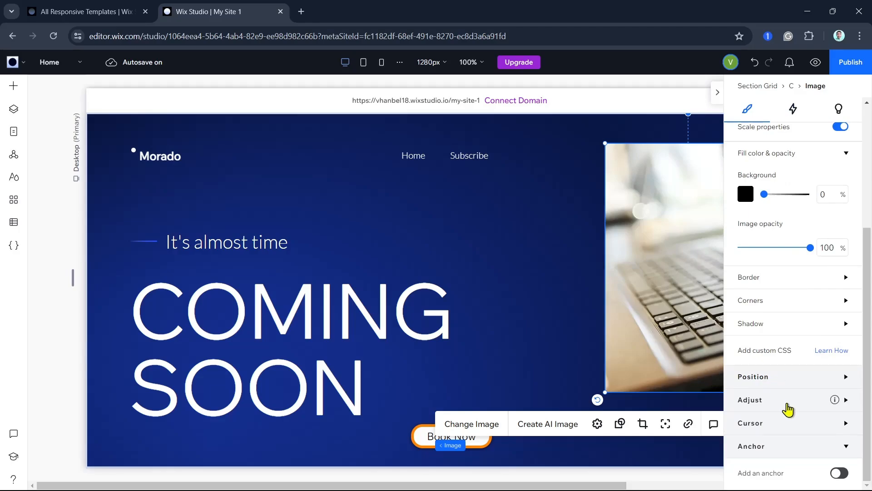
{"action": "scroll", "coordinate": [796, 233], "scroll_direction": "up", "scroll_amount": 2}
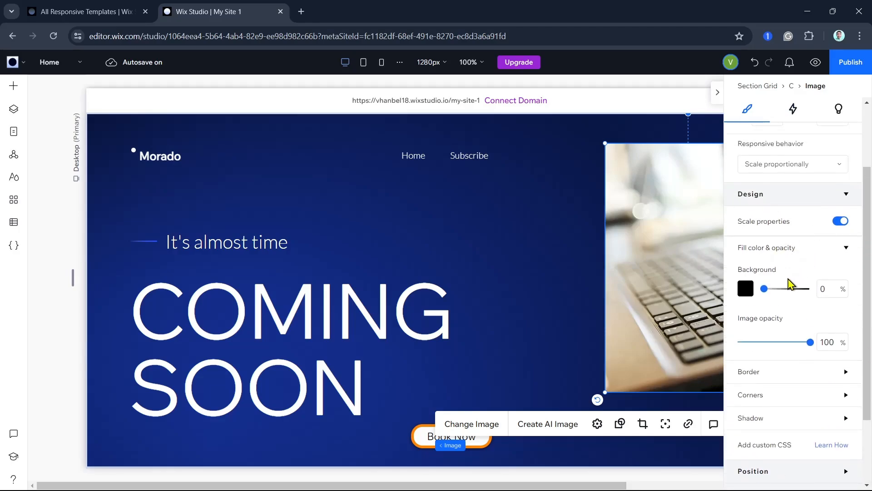
{"action": "scroll", "coordinate": [815, 361], "scroll_direction": "down", "scroll_amount": 2}
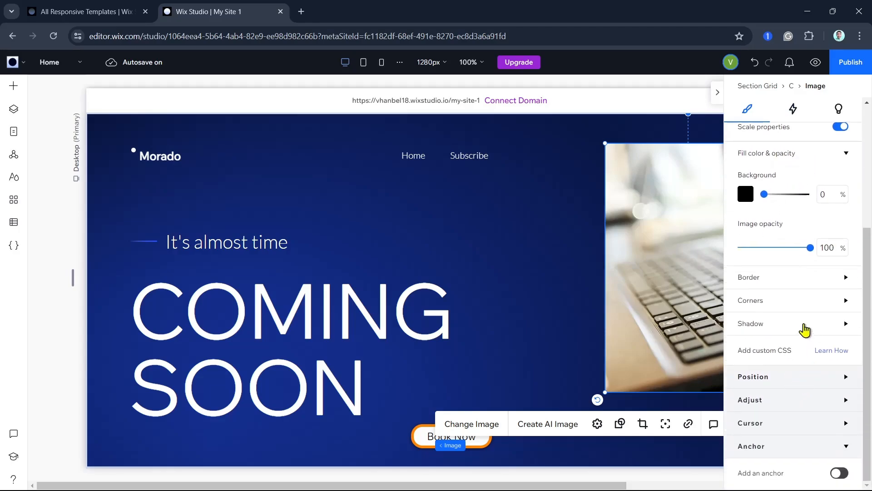
{"action": "left_click", "coordinate": [804, 324]}
{"action": "left_click", "coordinate": [841, 349]}
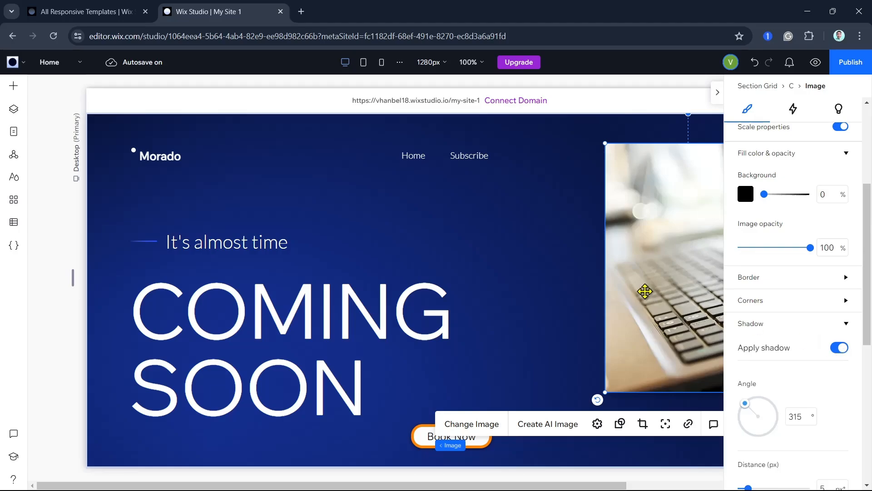